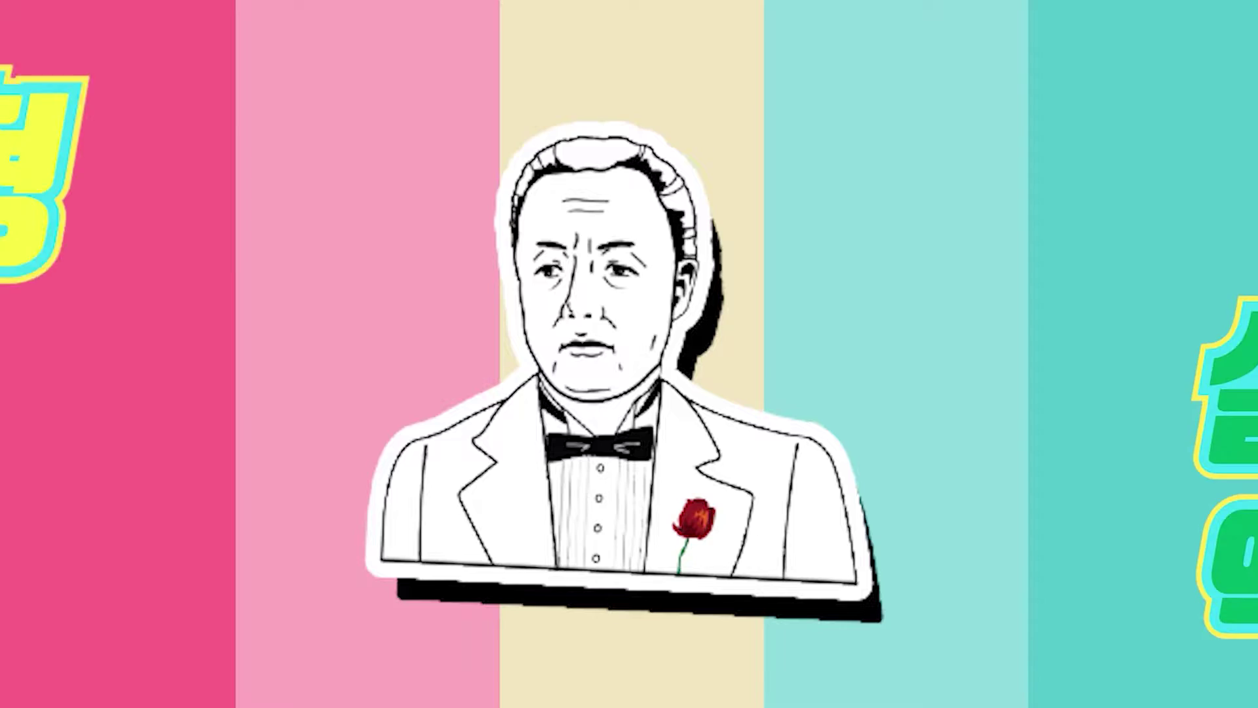
# - Examine the name column B5:B17 on the Data sheet and the matching values across row 8, through the evaluation column
pyautogui.moveTo(184, 246); pyautogui.dragTo(179, 478)
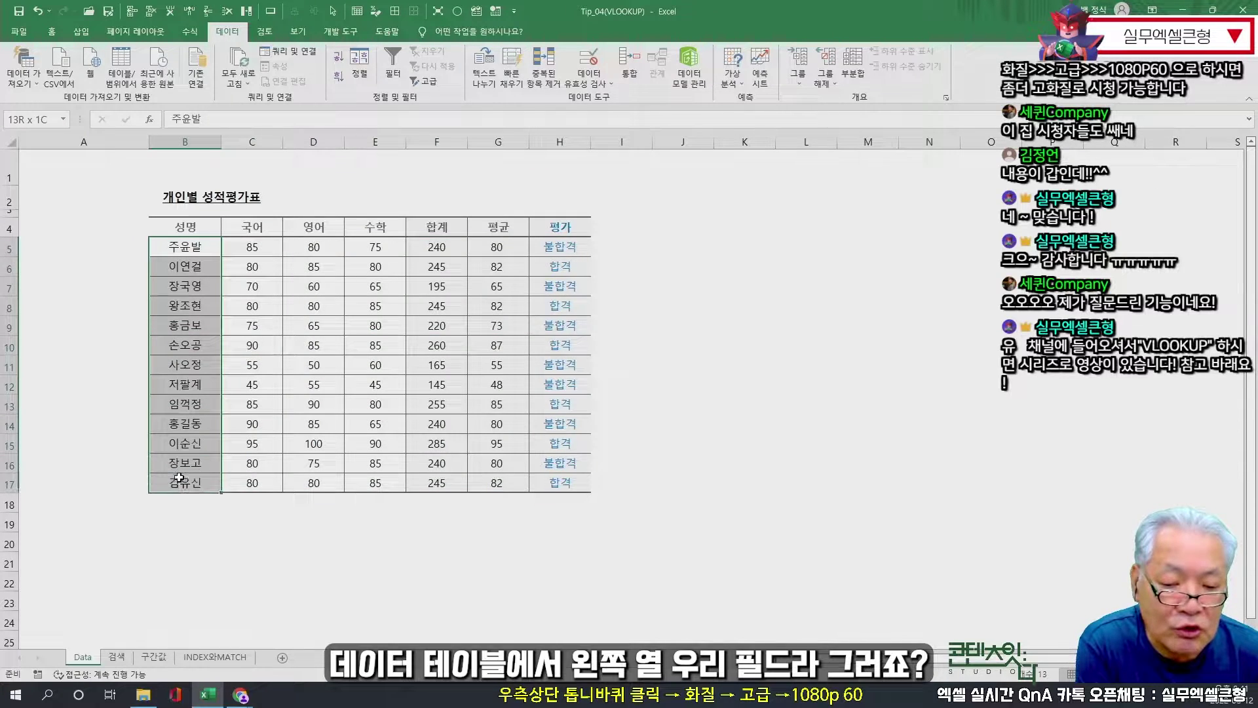
pyautogui.moveTo(185, 247); pyautogui.dragTo(180, 482)
pyautogui.click(185, 306)
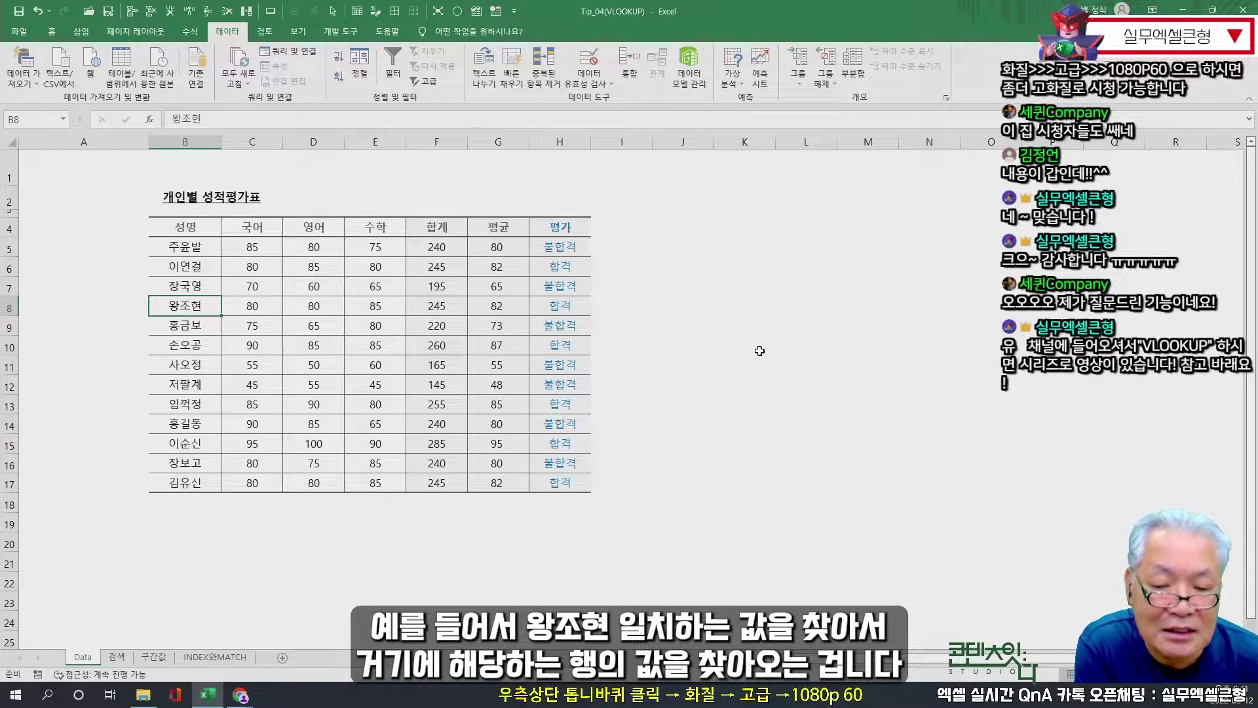
pyautogui.click(375, 305)
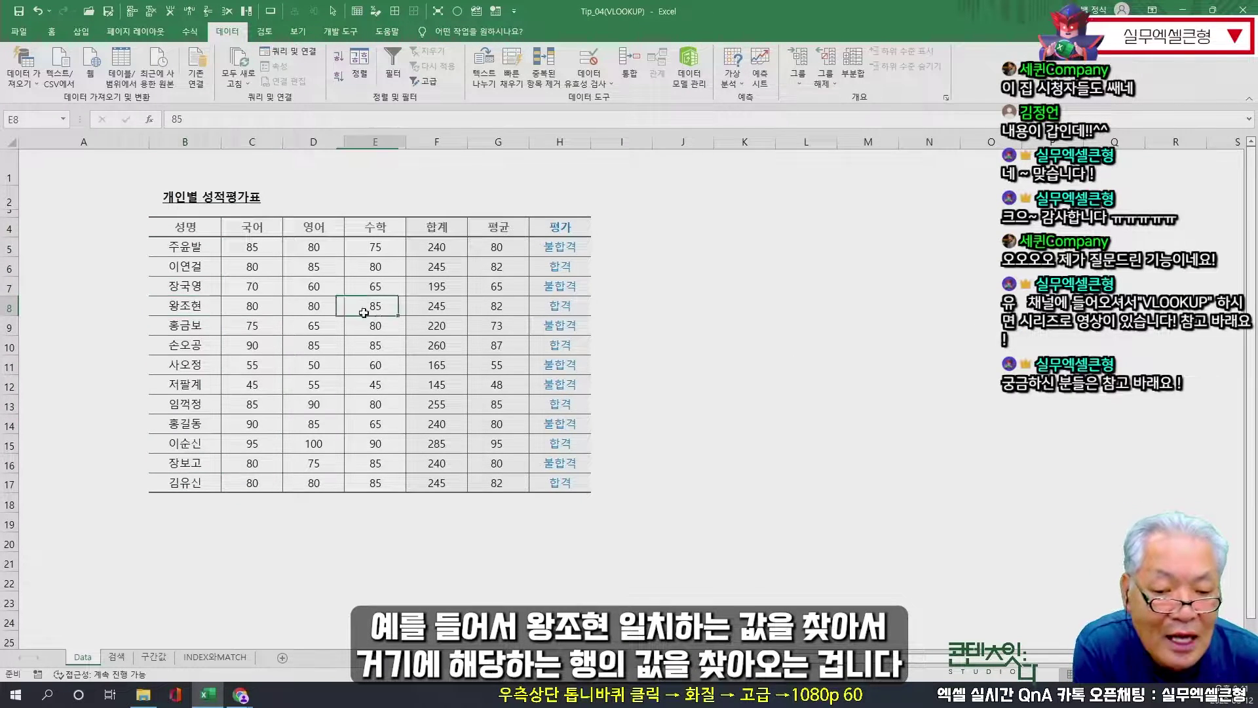
pyautogui.click(436, 305)
pyautogui.click(498, 305)
pyautogui.click(573, 308)
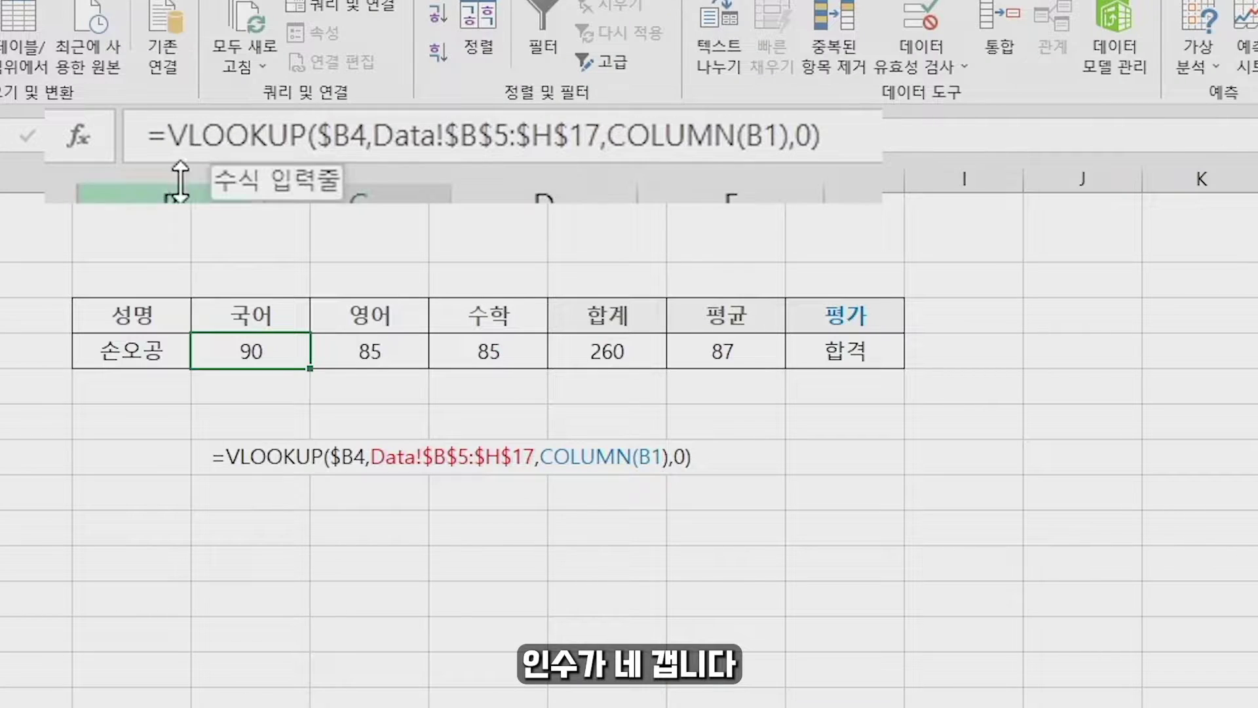
# - Inspect the arguments of the VLOOKUP formula in C4, its lookup value in B4 and the written-out formula in C7
pyautogui.click(149, 139)
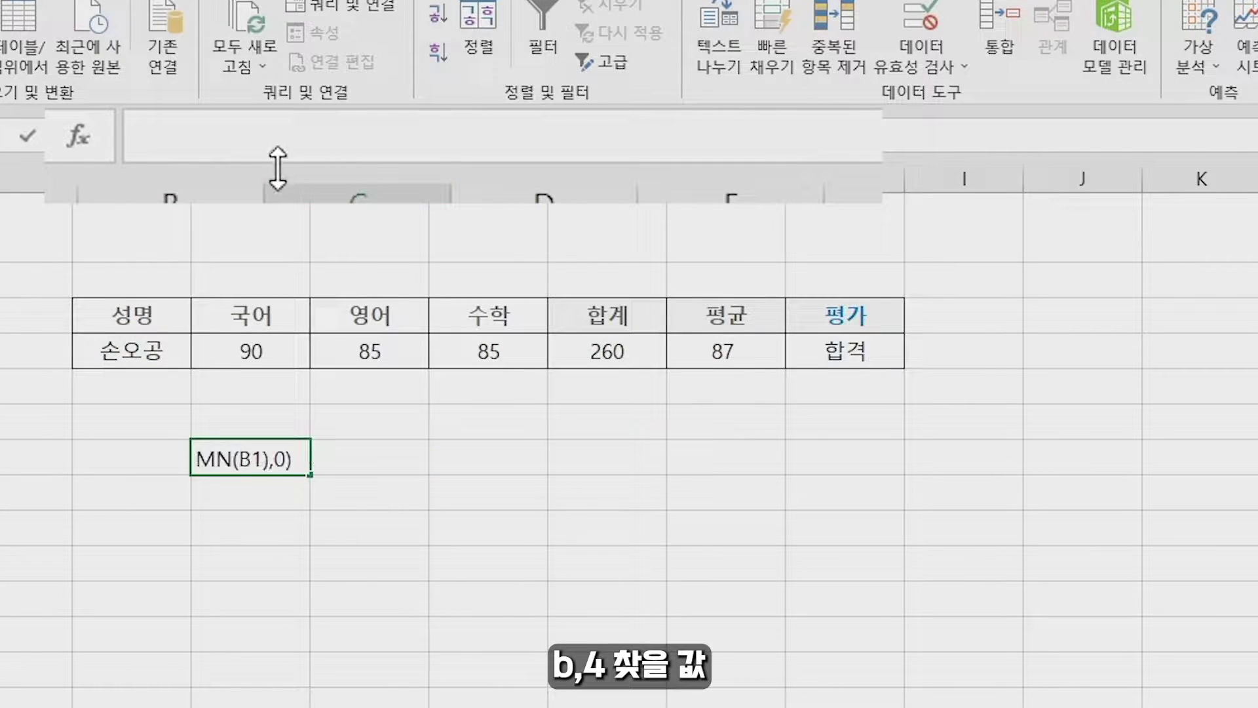
pyautogui.click(147, 351)
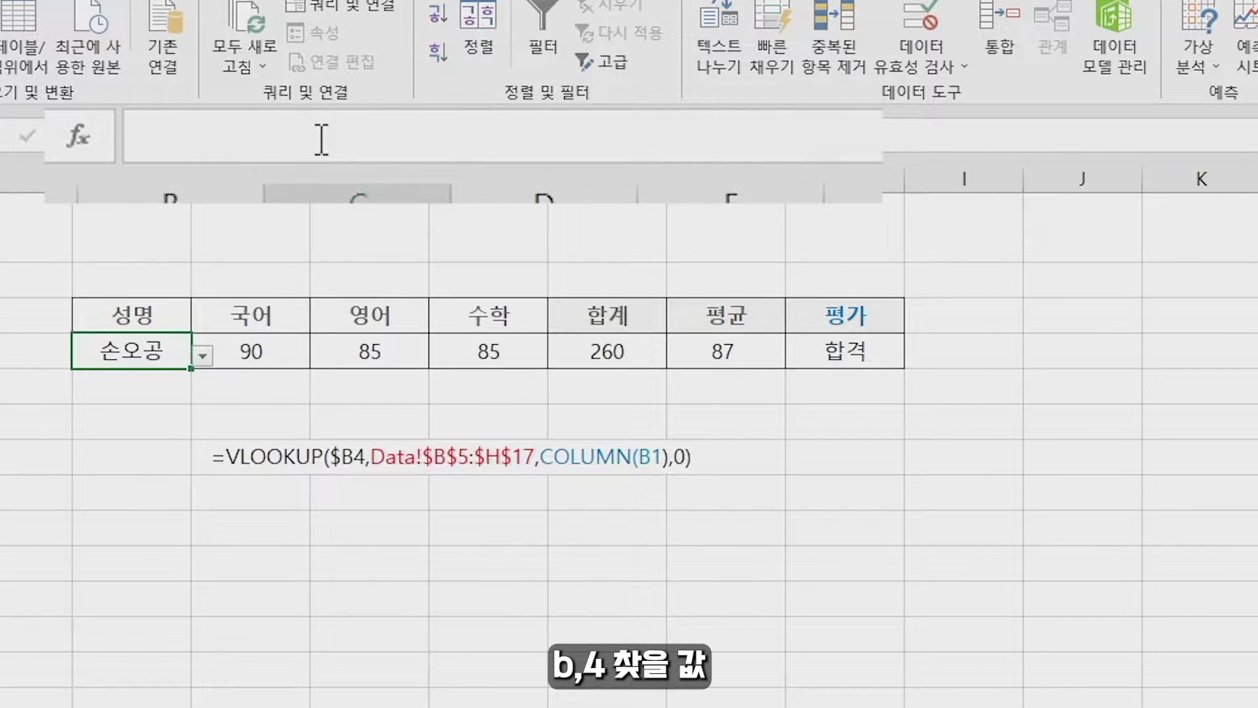
pyautogui.click(249, 457)
pyautogui.click(147, 136)
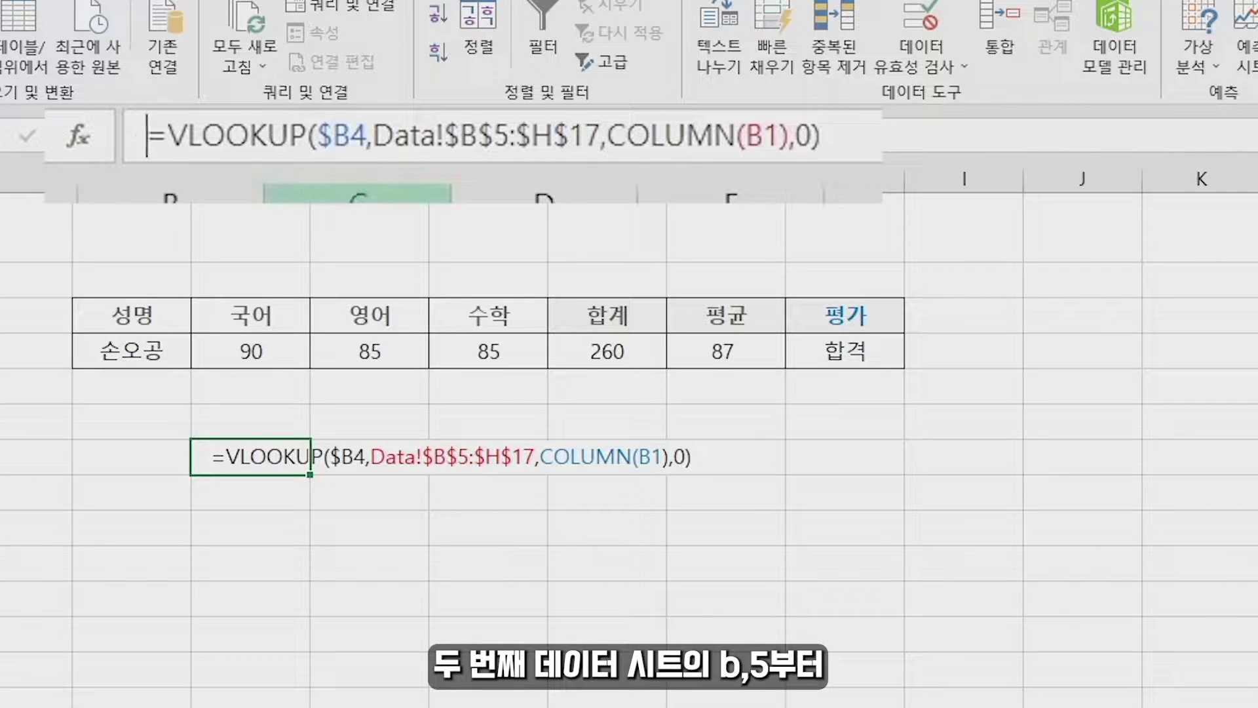
pyautogui.press('Return')
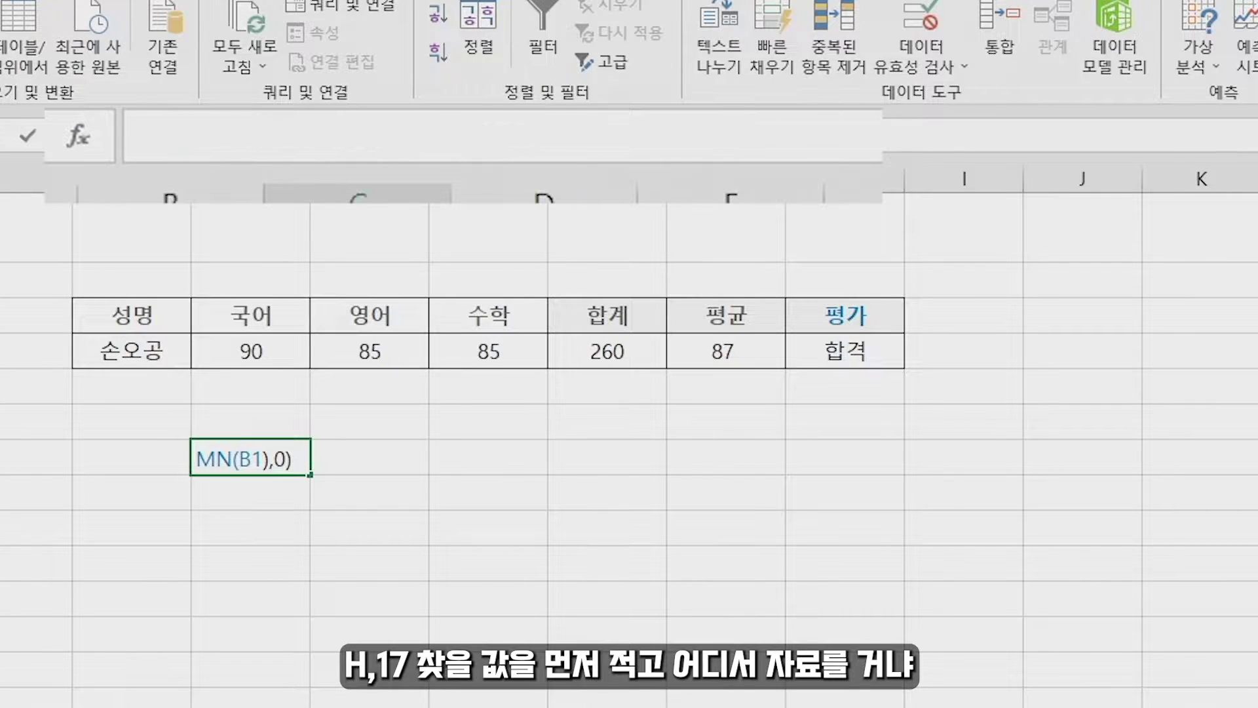
pyautogui.hotkey('ctrl', 'z')
pyautogui.hotkey('alt', 'Return')
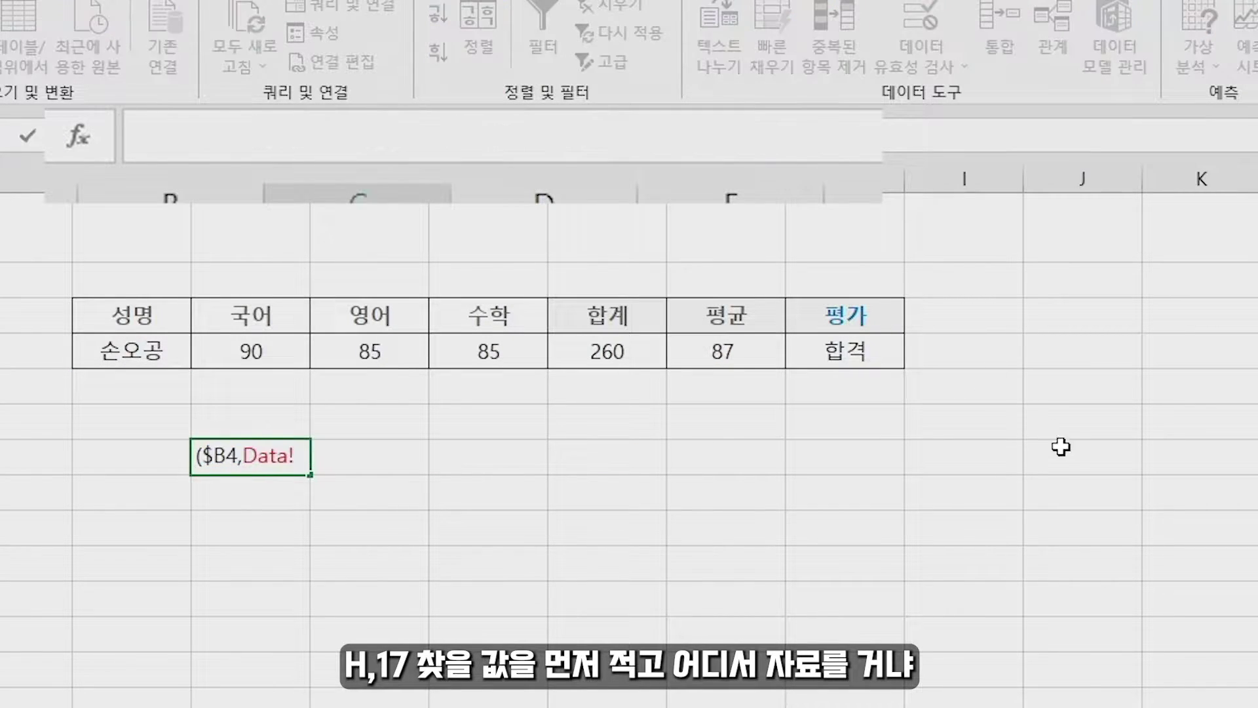
pyautogui.press('Escape')
pyautogui.press('F2')
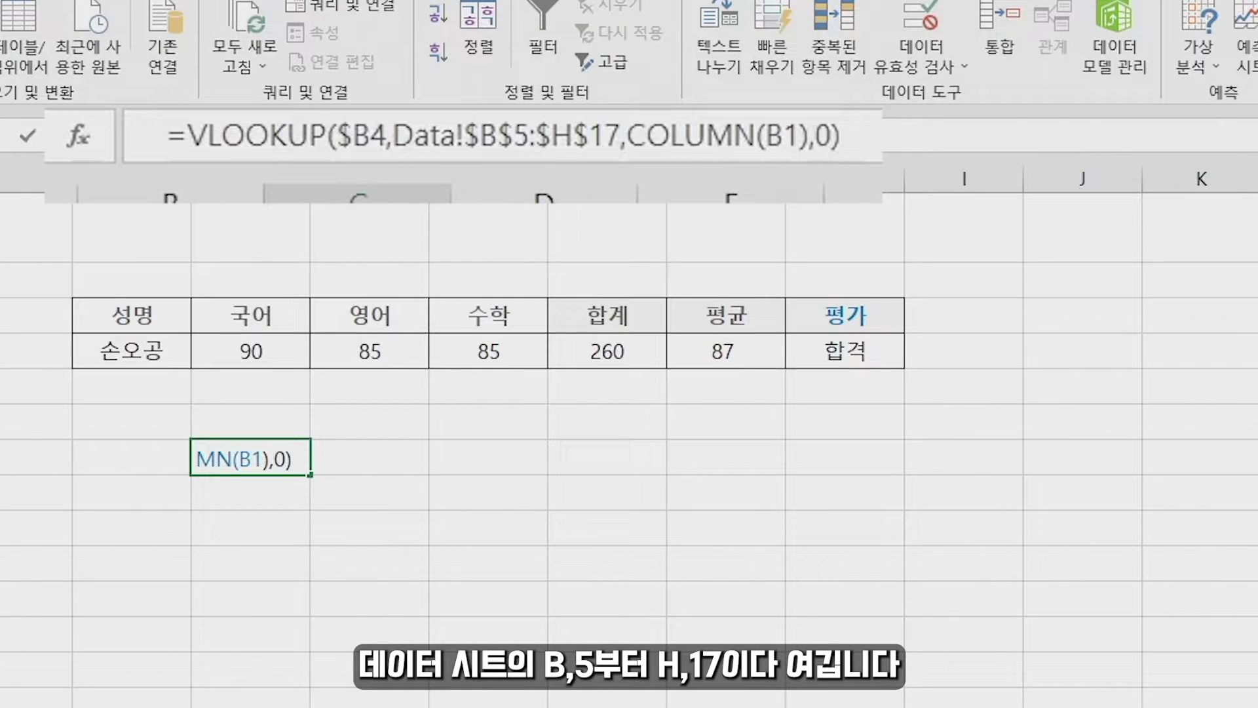
pyautogui.press('Escape')
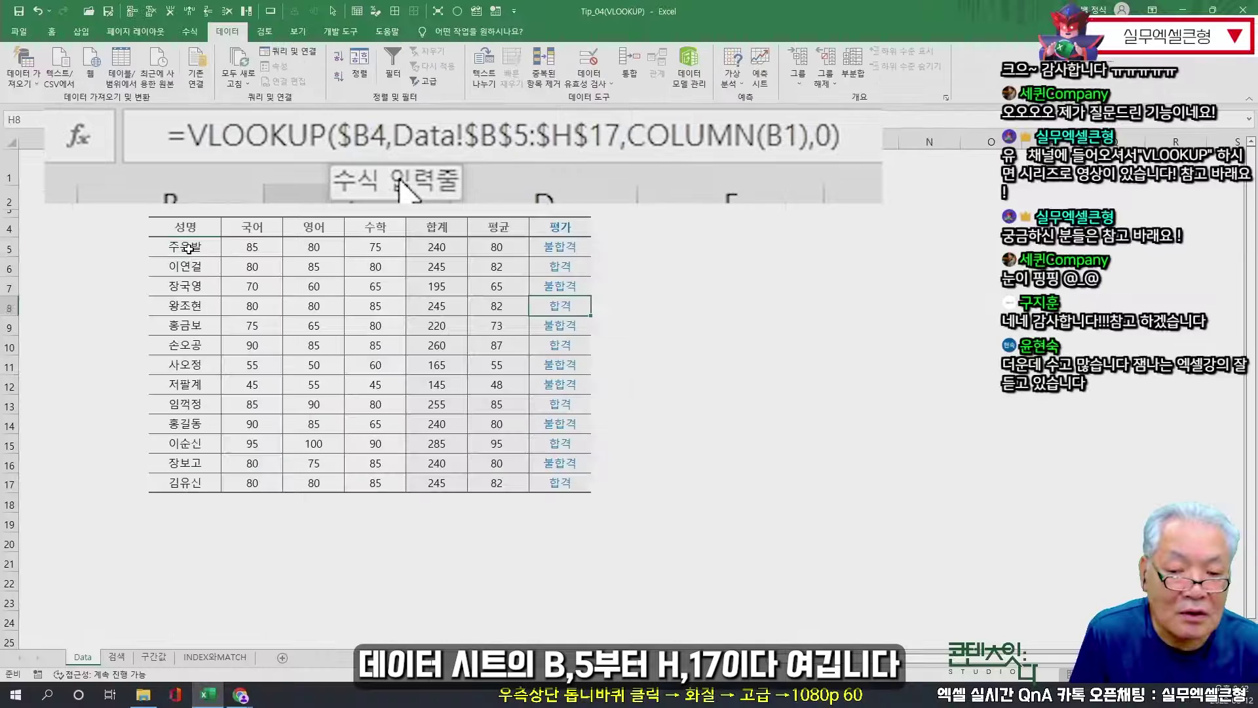
# - Examine the lookup range B5:H17 on the Data sheet and the order of its name, 국어, 영어 and 수학 columns
pyautogui.moveTo(188, 248); pyautogui.dragTo(560, 483)
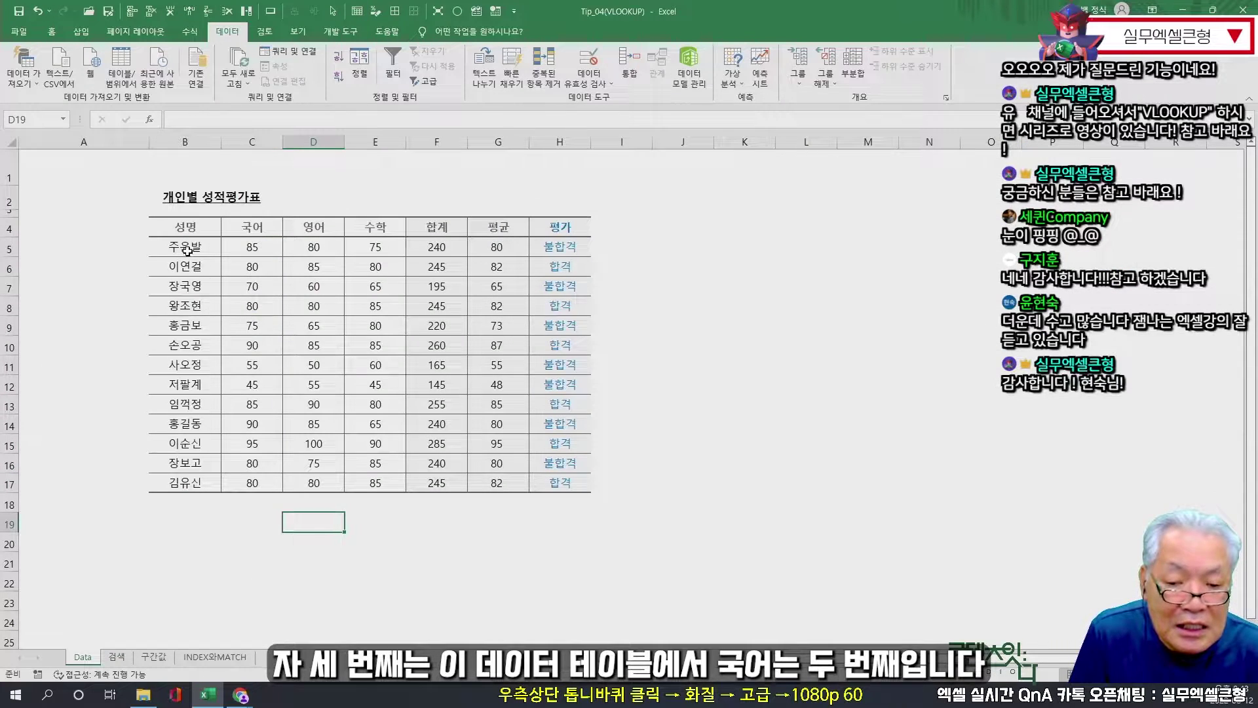
pyautogui.moveTo(189, 247); pyautogui.dragTo(568, 477)
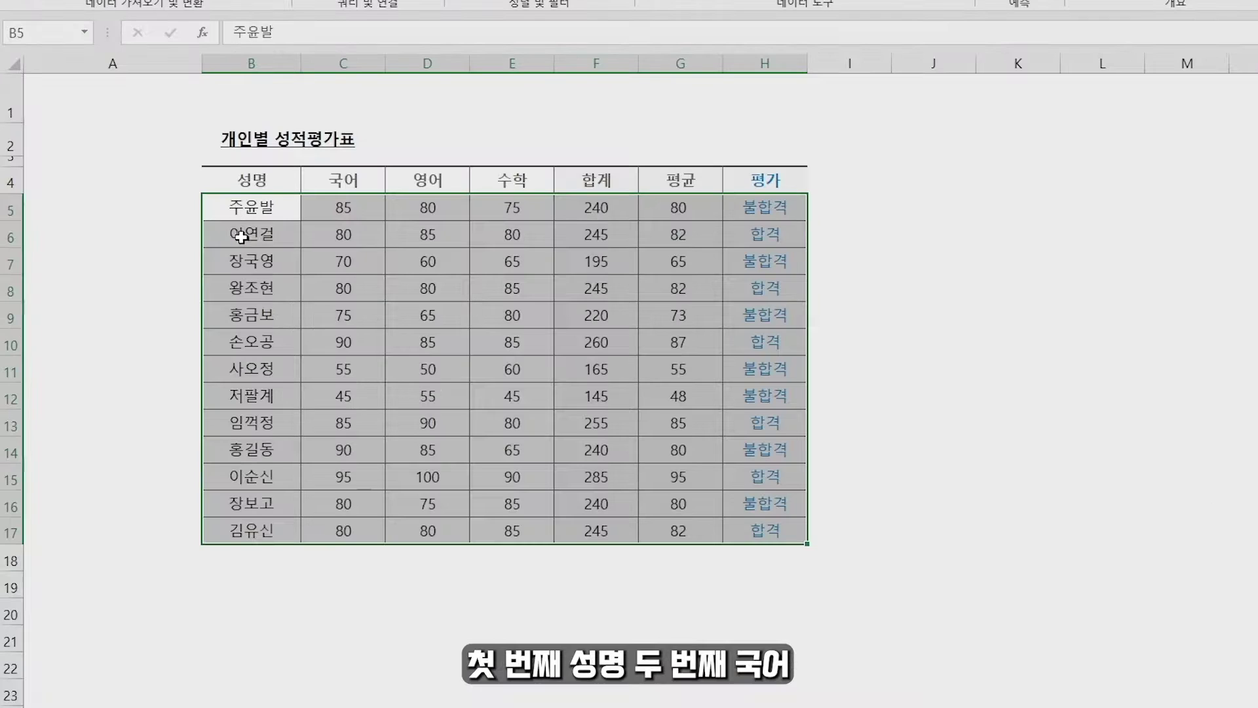
pyautogui.keyDown('shift'); pyautogui.click(262, 520); pyautogui.keyUp('shift')
pyautogui.moveTo(349, 206); pyautogui.dragTo(342, 533)
pyautogui.moveTo(432, 207); pyautogui.dragTo(428, 531)
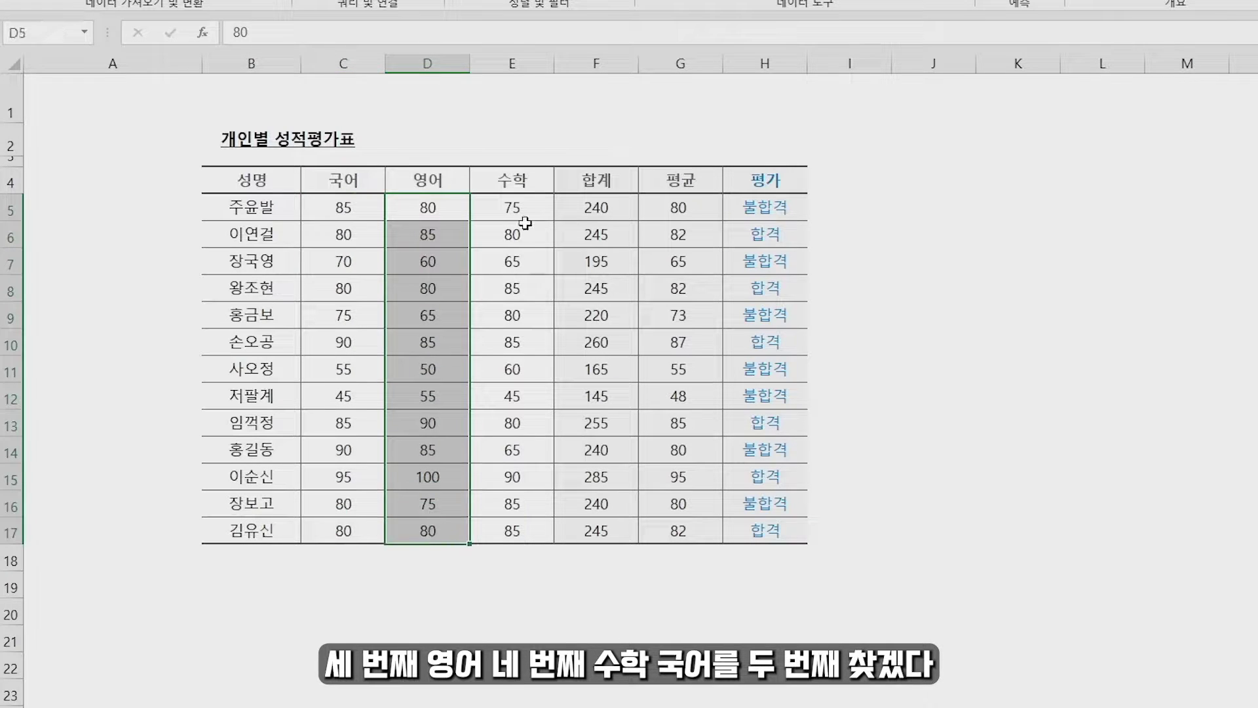
pyautogui.moveTo(513, 208); pyautogui.dragTo(513, 503)
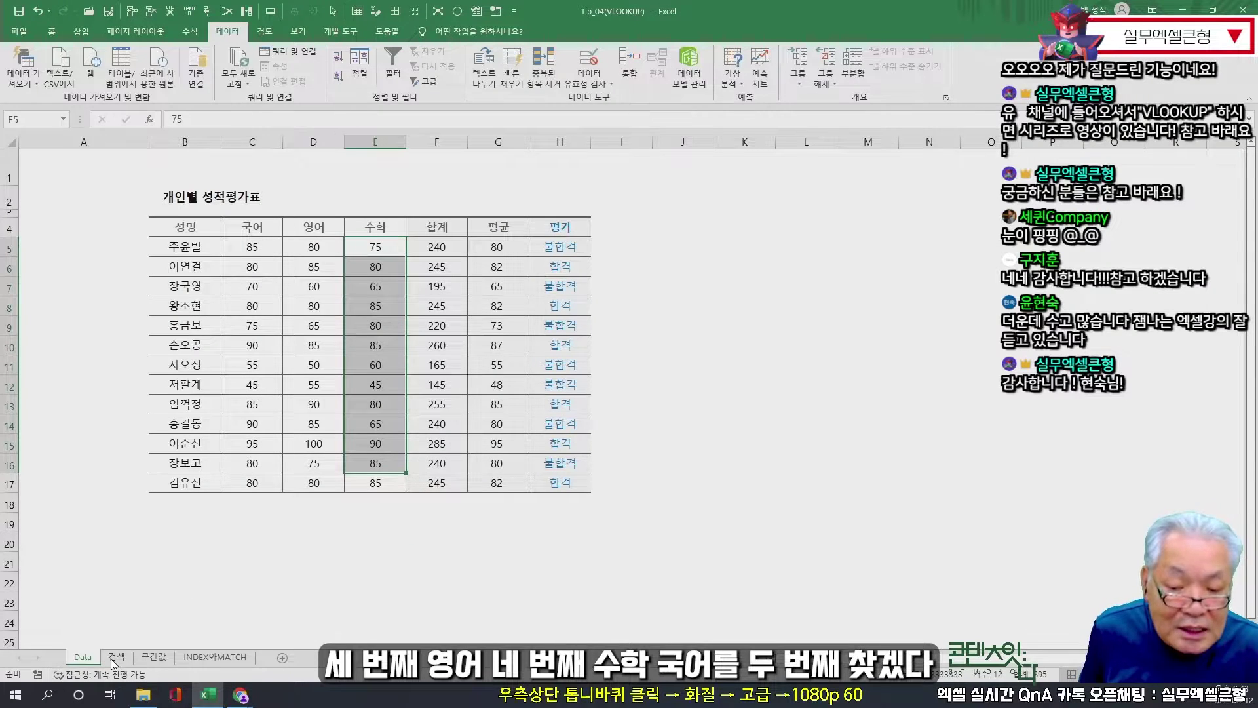
# - On the 검색 sheet, replace the final 0 argument with false in the VLOOKUP text in C7
pyautogui.click(117, 657)
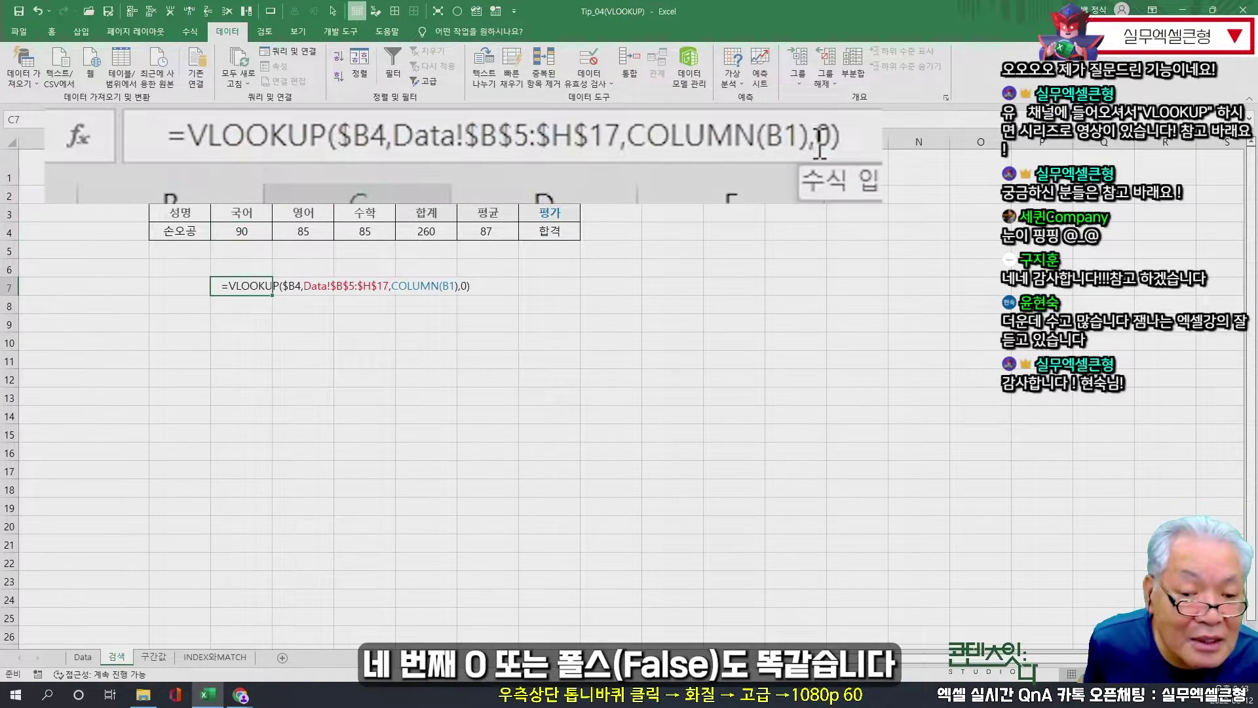
pyautogui.moveTo(392, 121); pyautogui.dragTo(398, 121)
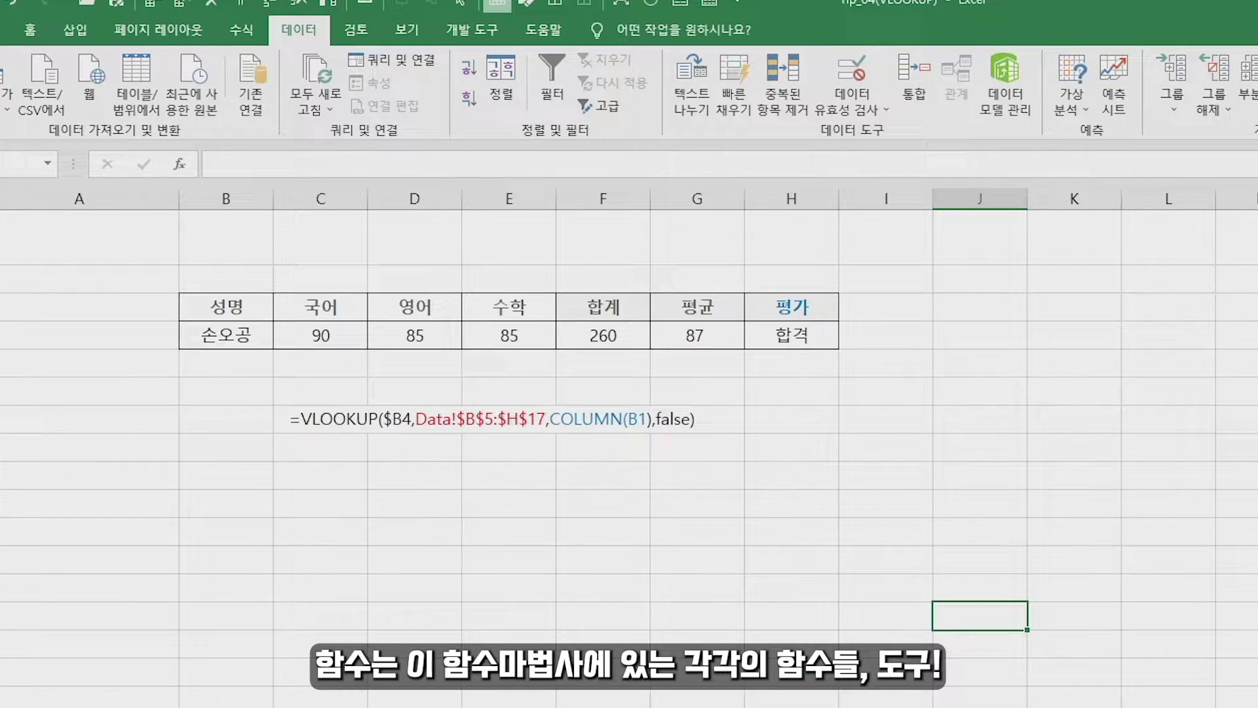
# - Browse the 찾기/참조 영역 functions such as COLUMN and FORMULATEXT in the function wizard, as well as another function category
pyautogui.click(509, 532)
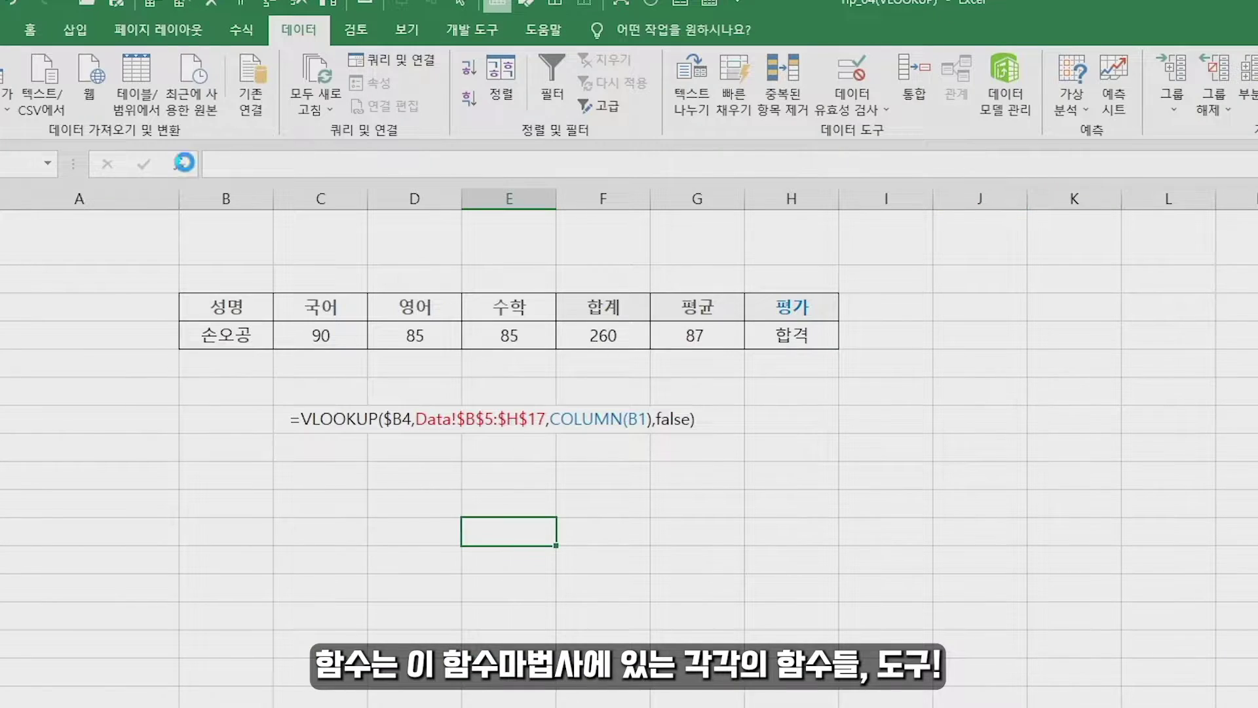
pyautogui.click(180, 164)
pyautogui.click(710, 226)
pyautogui.click(714, 253)
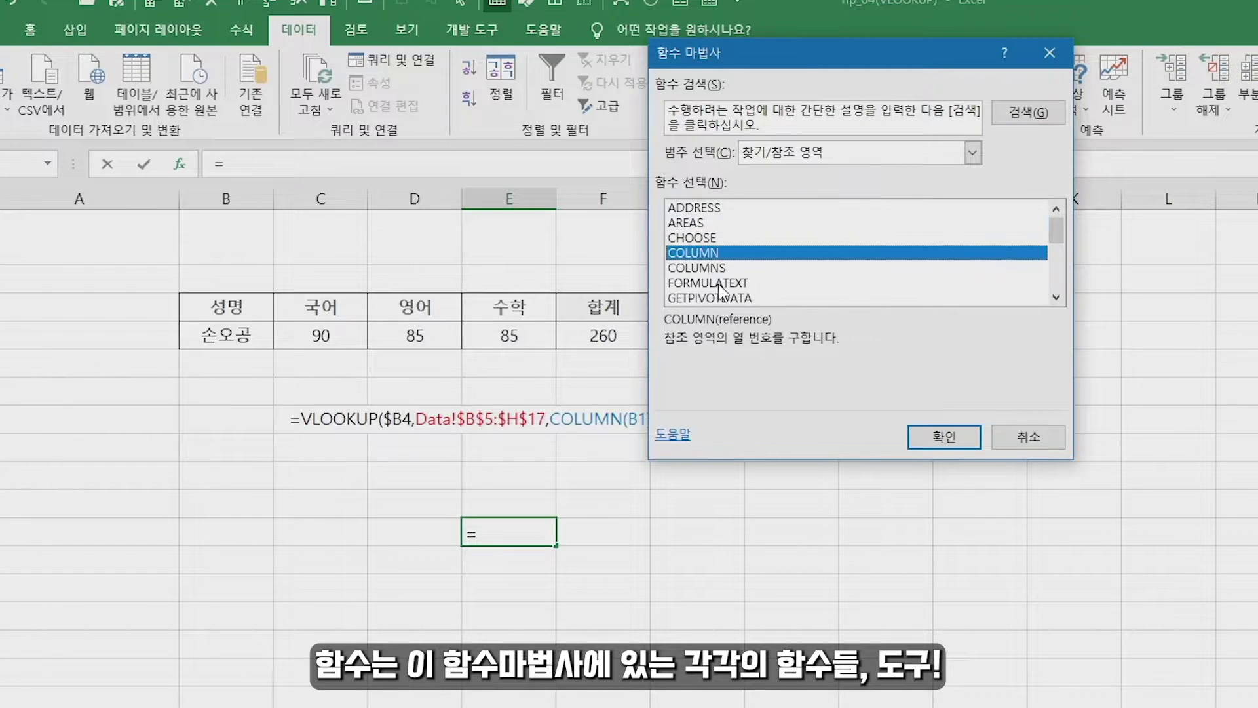
pyautogui.click(732, 286)
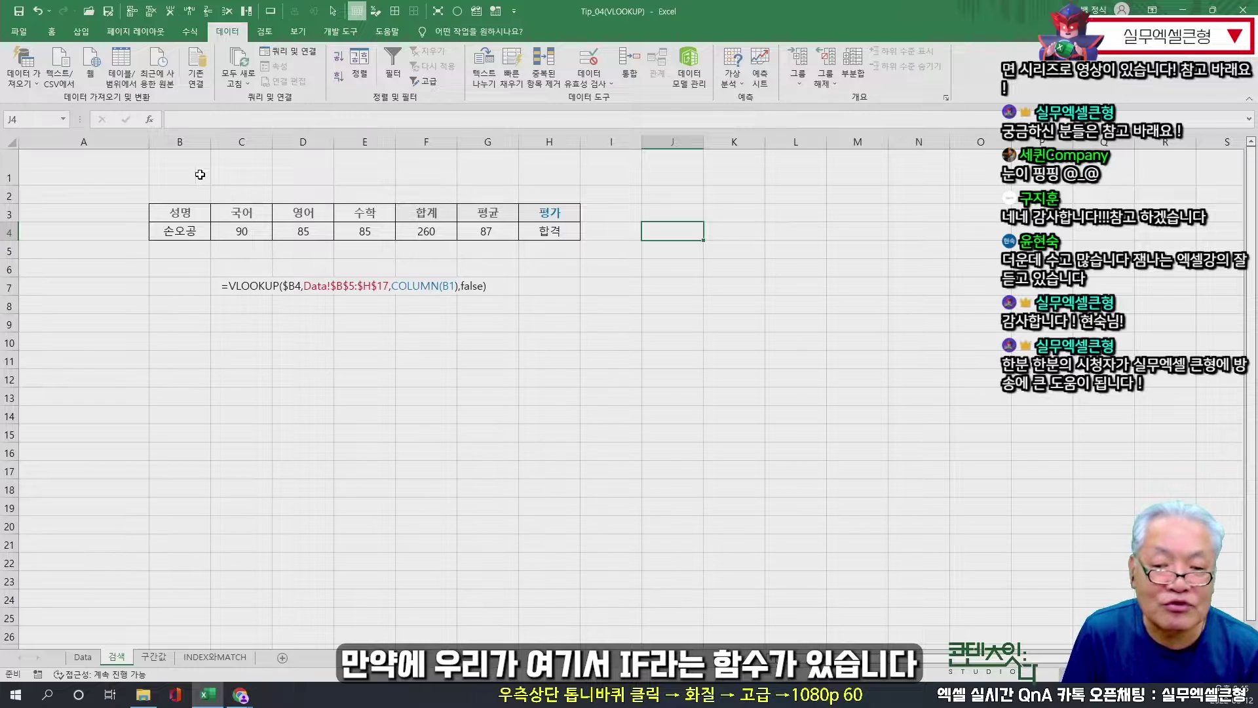
pyautogui.click(149, 120)
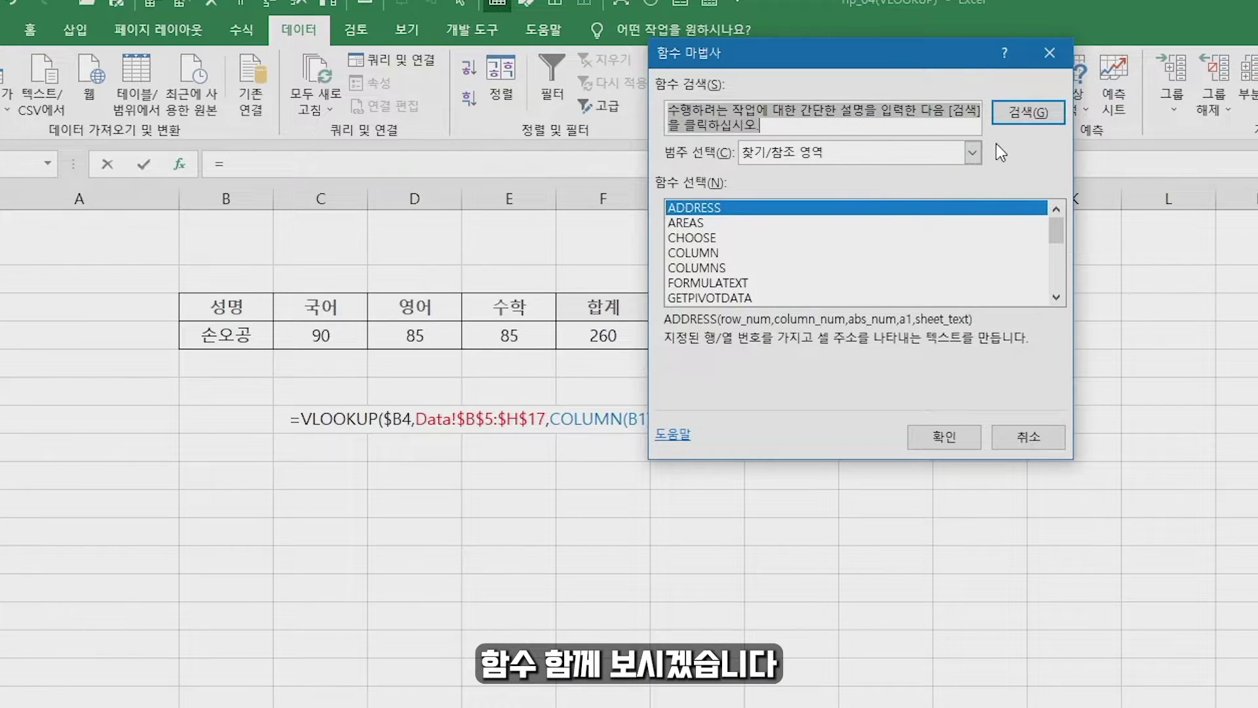
pyautogui.click(972, 152)
pyautogui.click(846, 307)
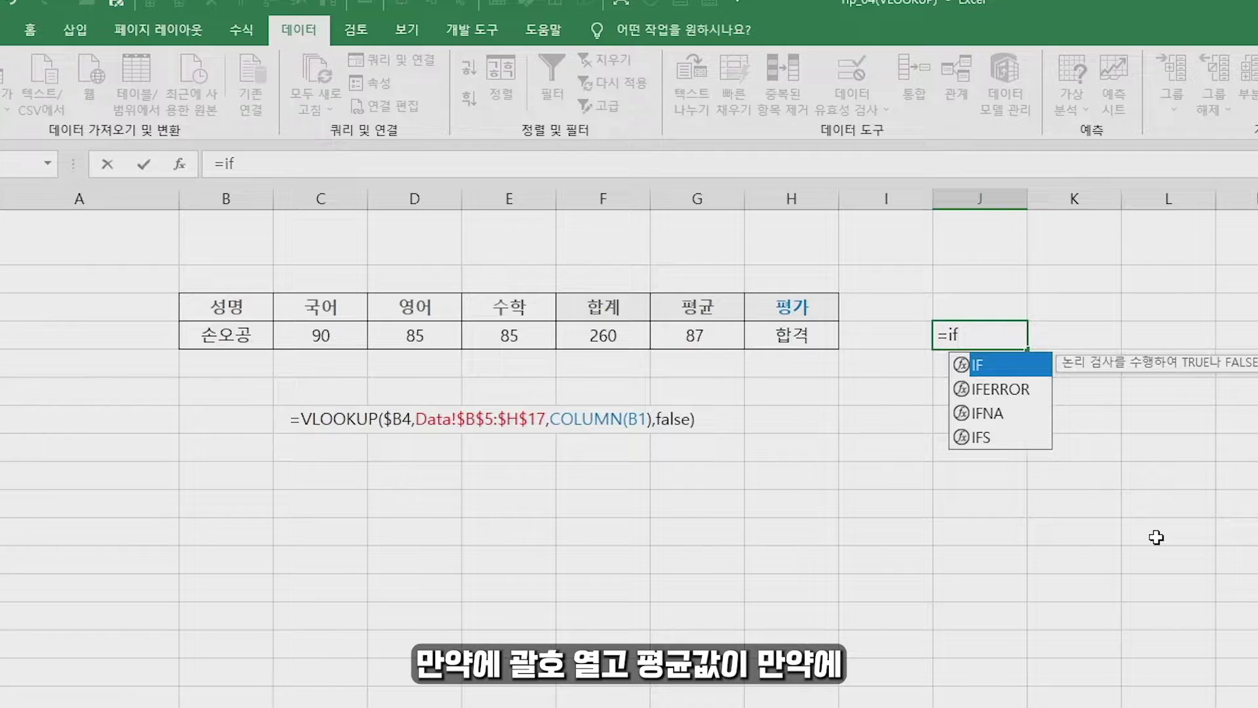
# - Enter the formula =IF(G4>=85,"합격","불합격") in J4 to grade the average score
pyautogui.write('(')
pyautogui.press('Left')
pyautogui.press('Left')
pyautogui.press('Left')
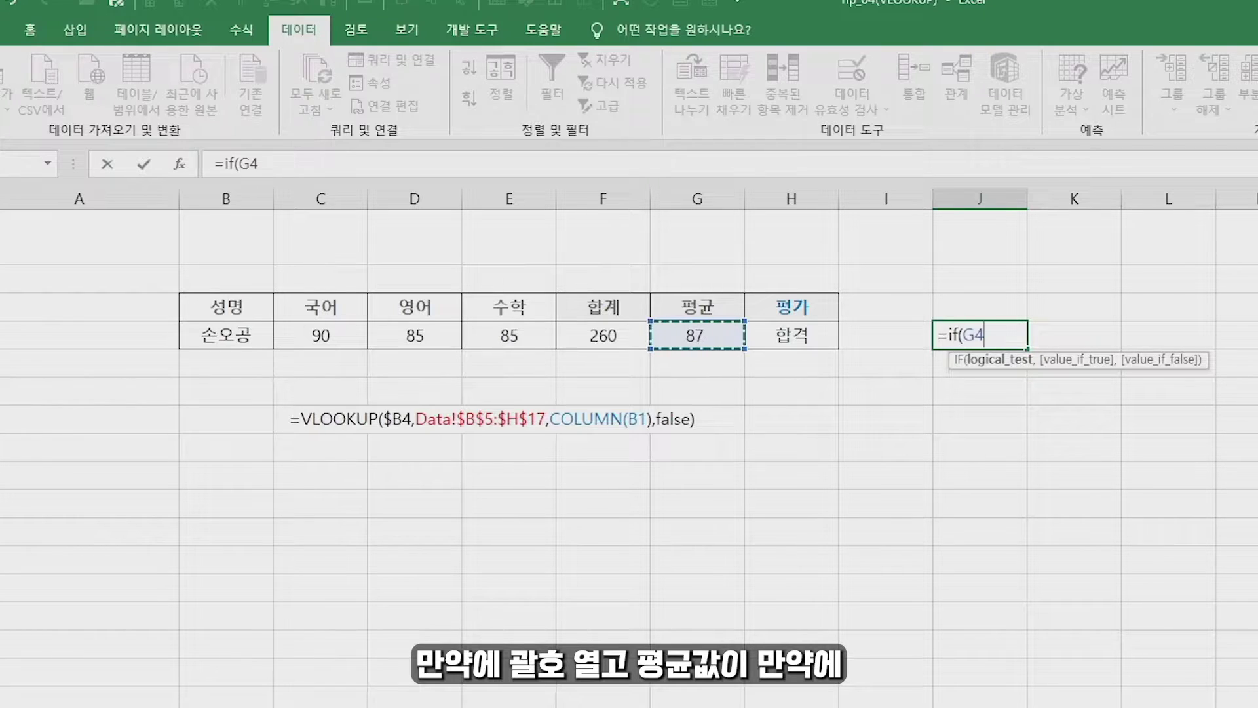
pyautogui.write('>=')
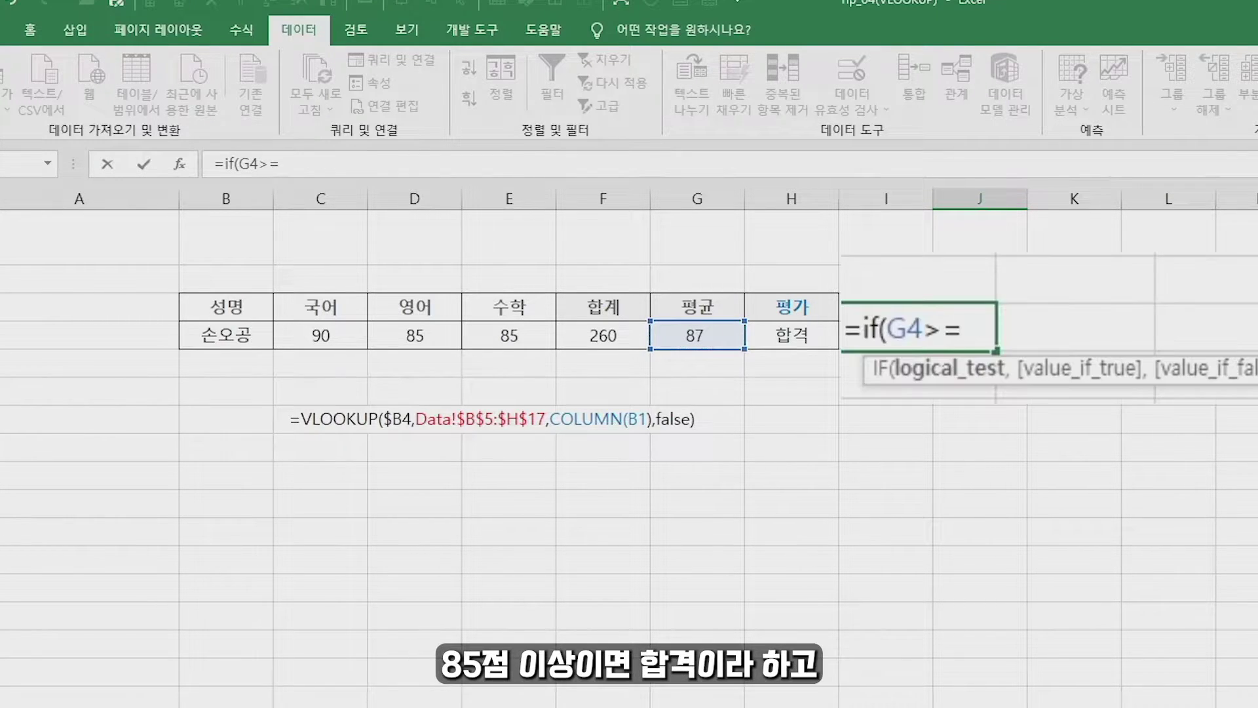
pyautogui.write('85,"ㅎ')
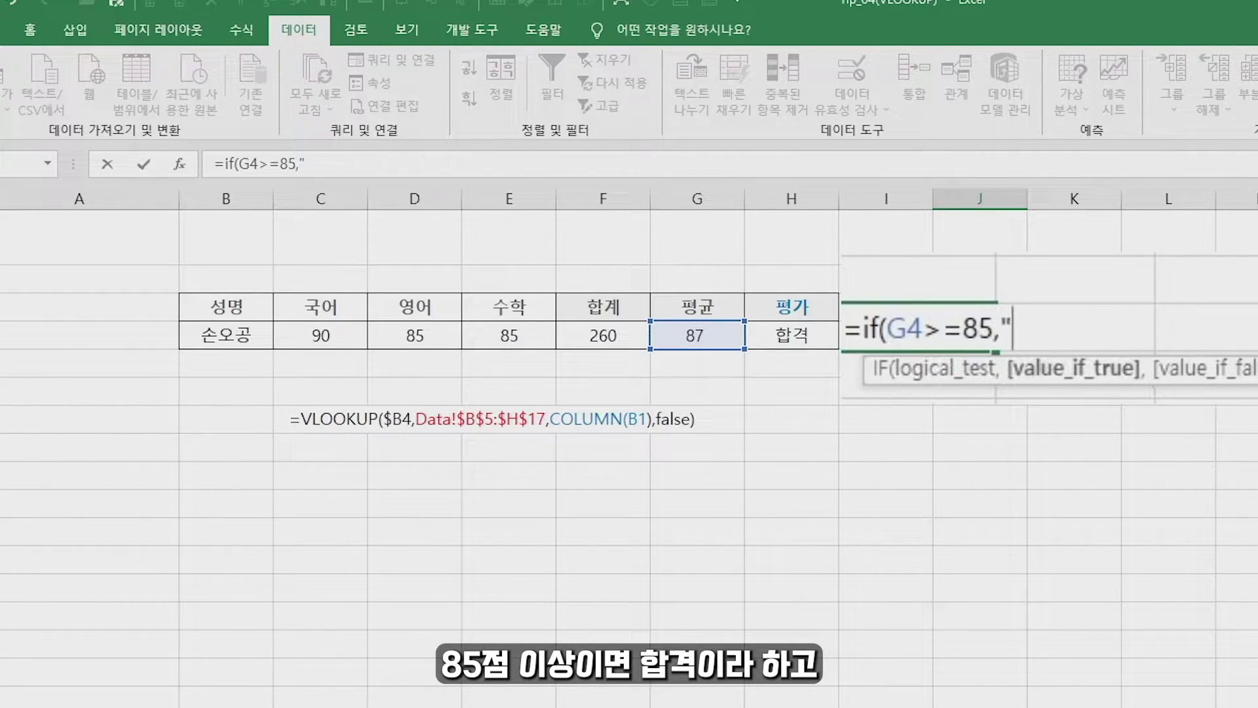
pyautogui.write('합격"')
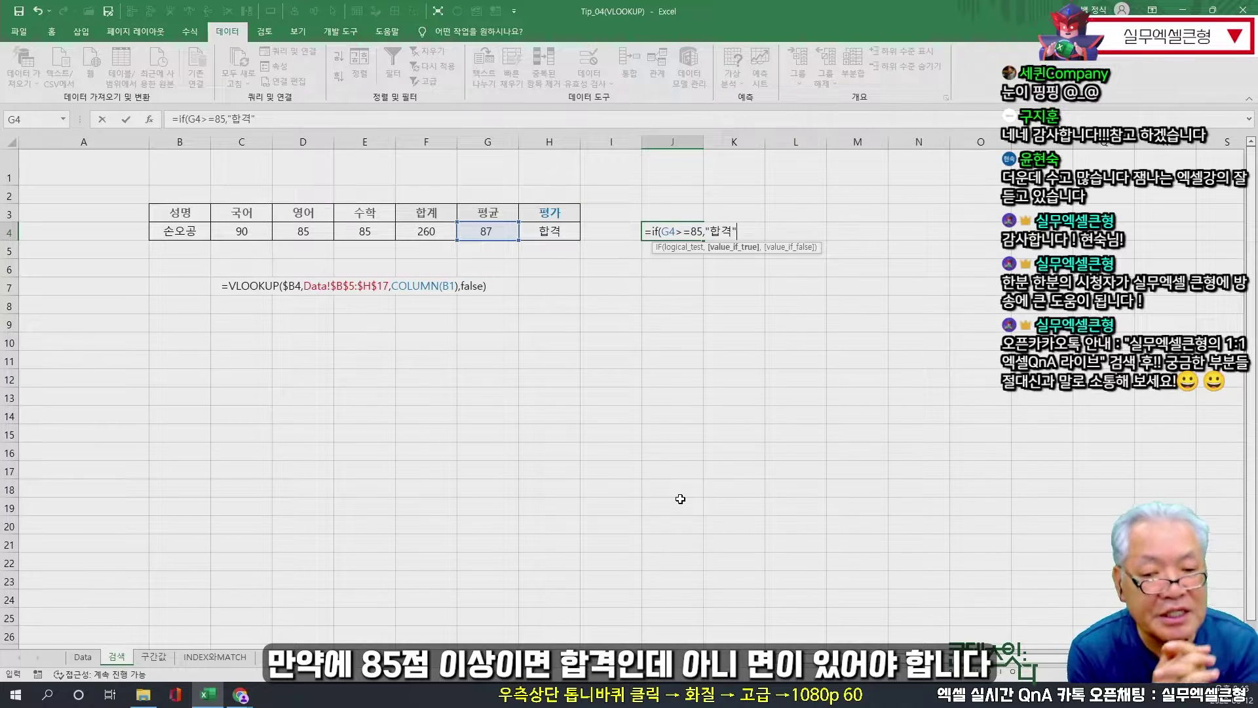
pyautogui.write(',')
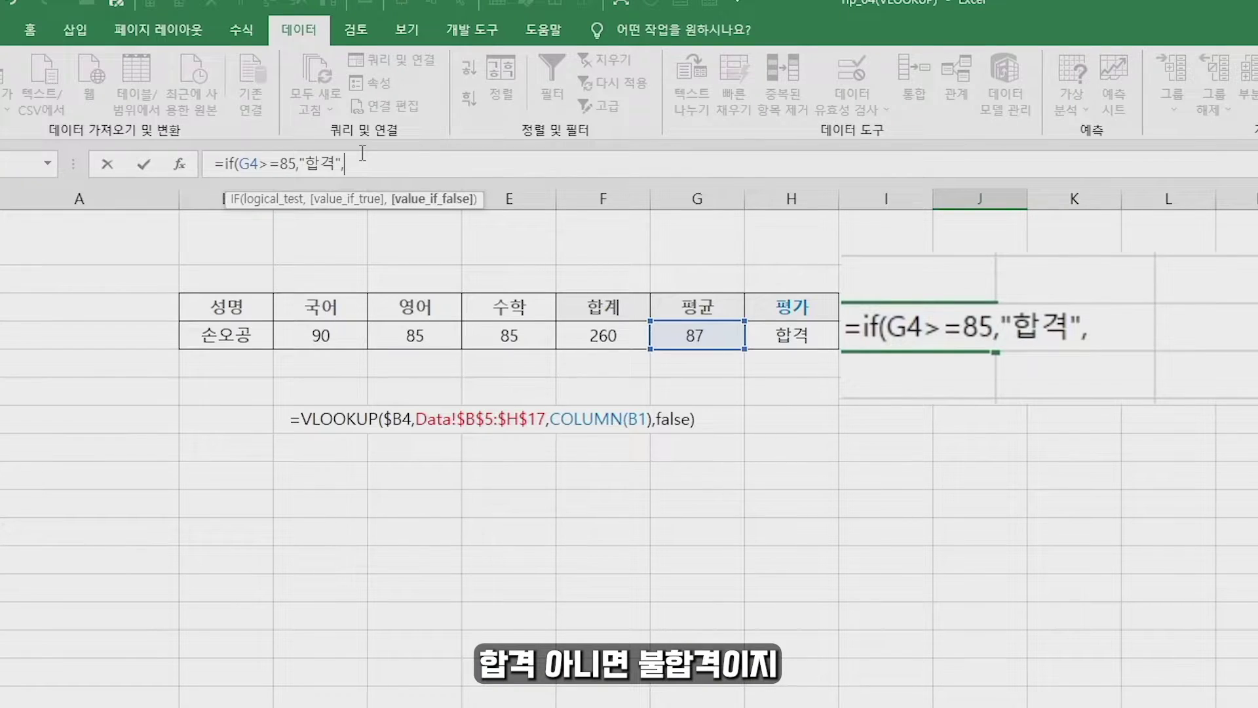
pyautogui.write('"불합격"')
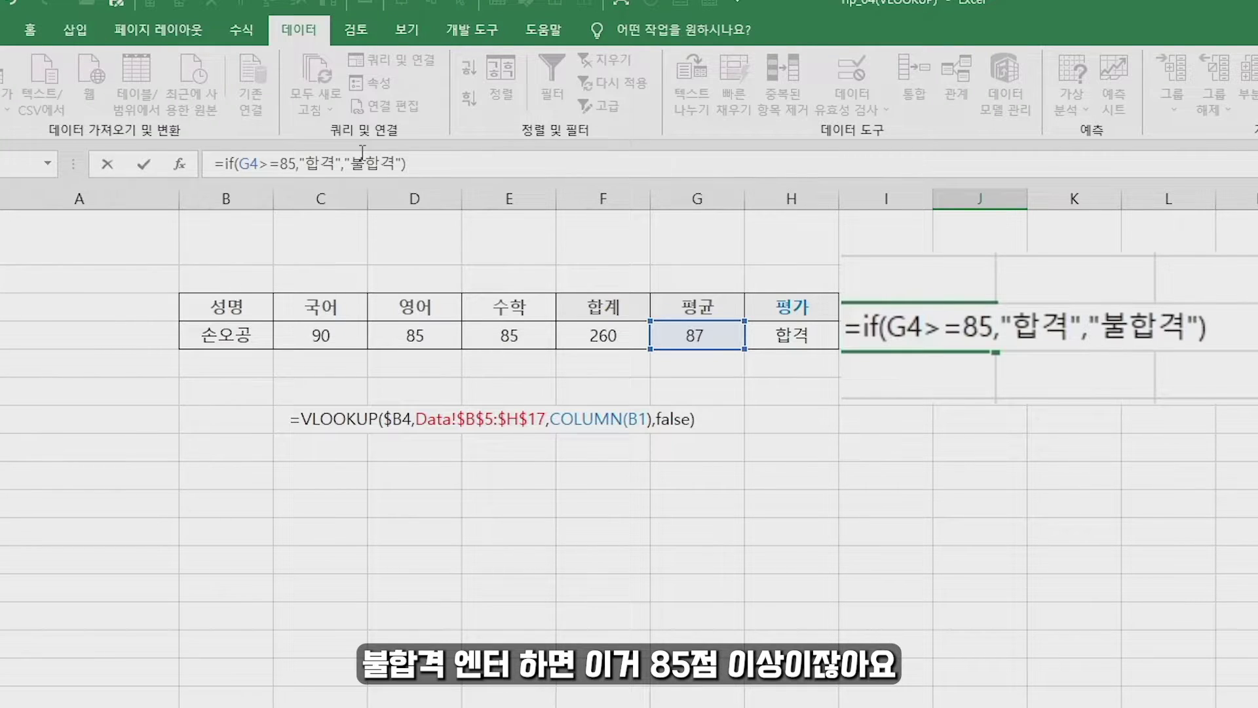
pyautogui.press('Return')
pyautogui.click(640, 232)
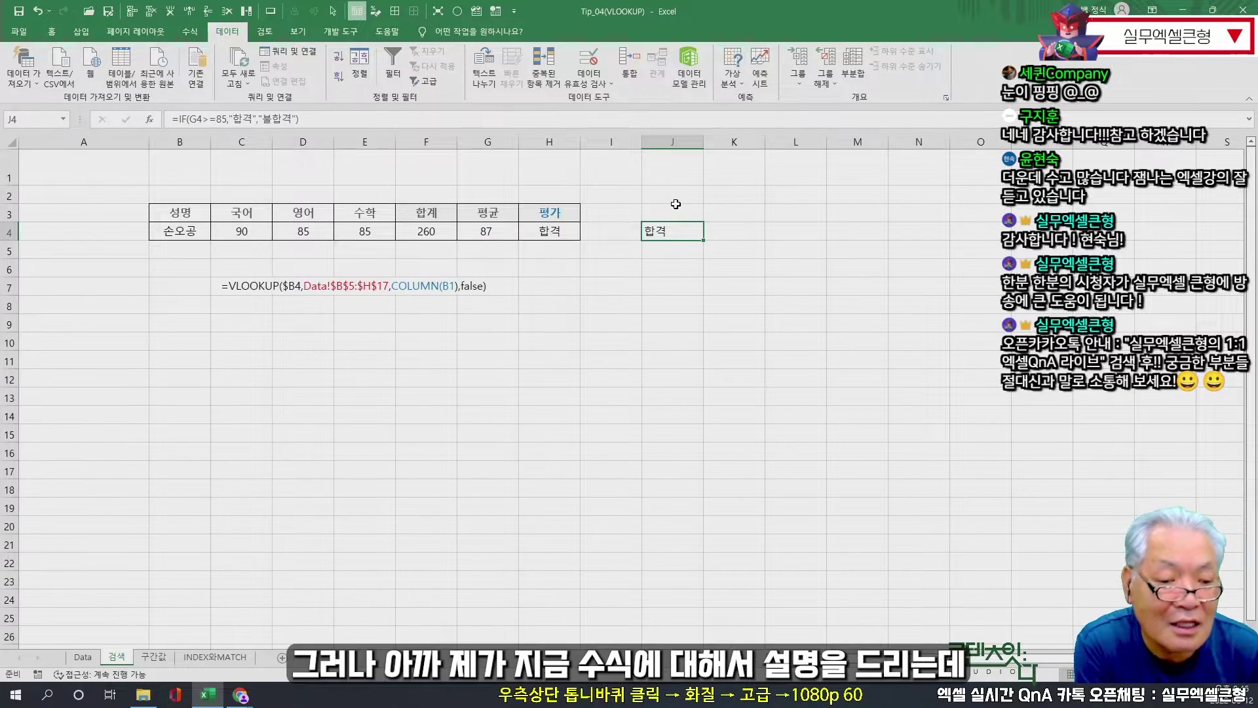
pyautogui.click(744, 237)
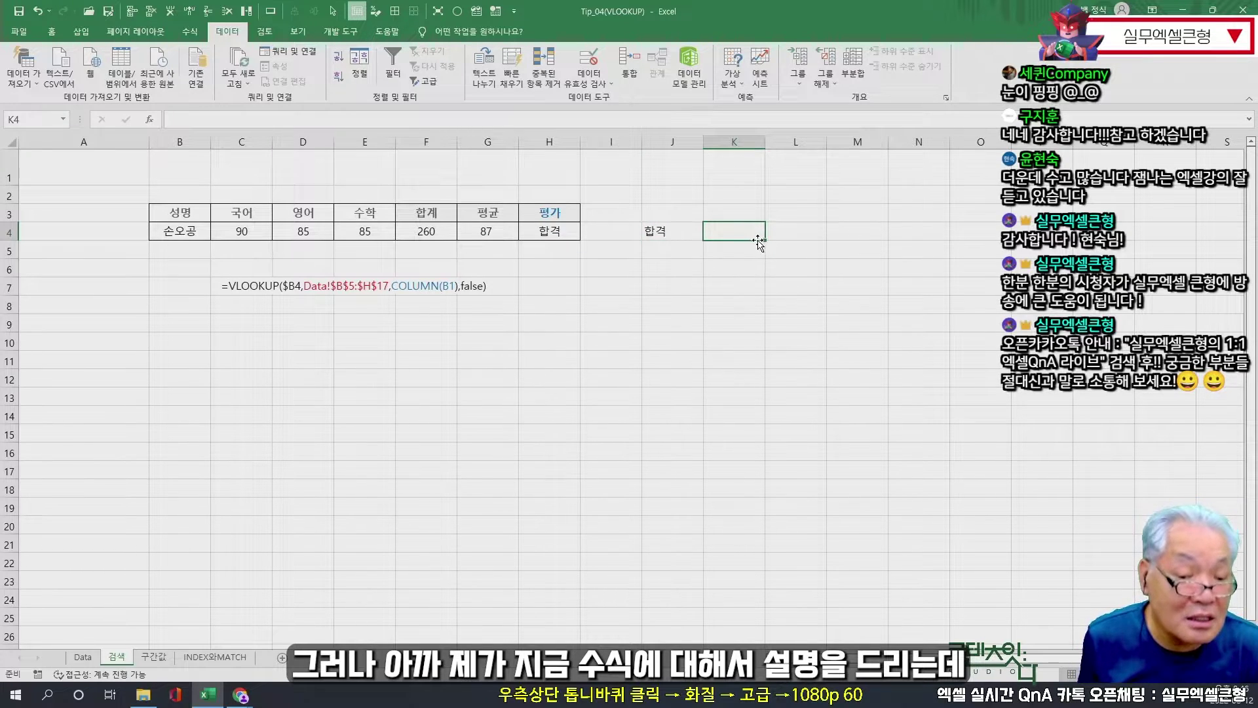
# - In the J4 IF formula, replace the tested cell G4 with sum(C4:E4) to total the three subject scores
pyautogui.click(674, 237)
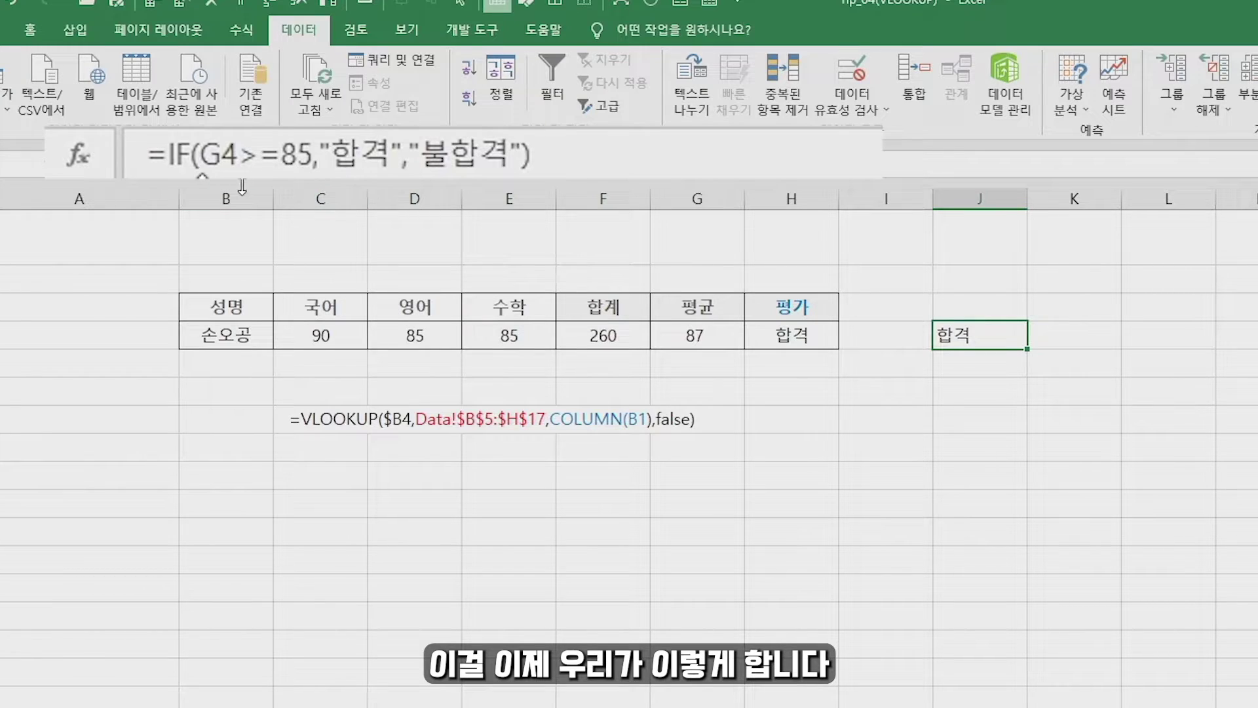
pyautogui.click(199, 163)
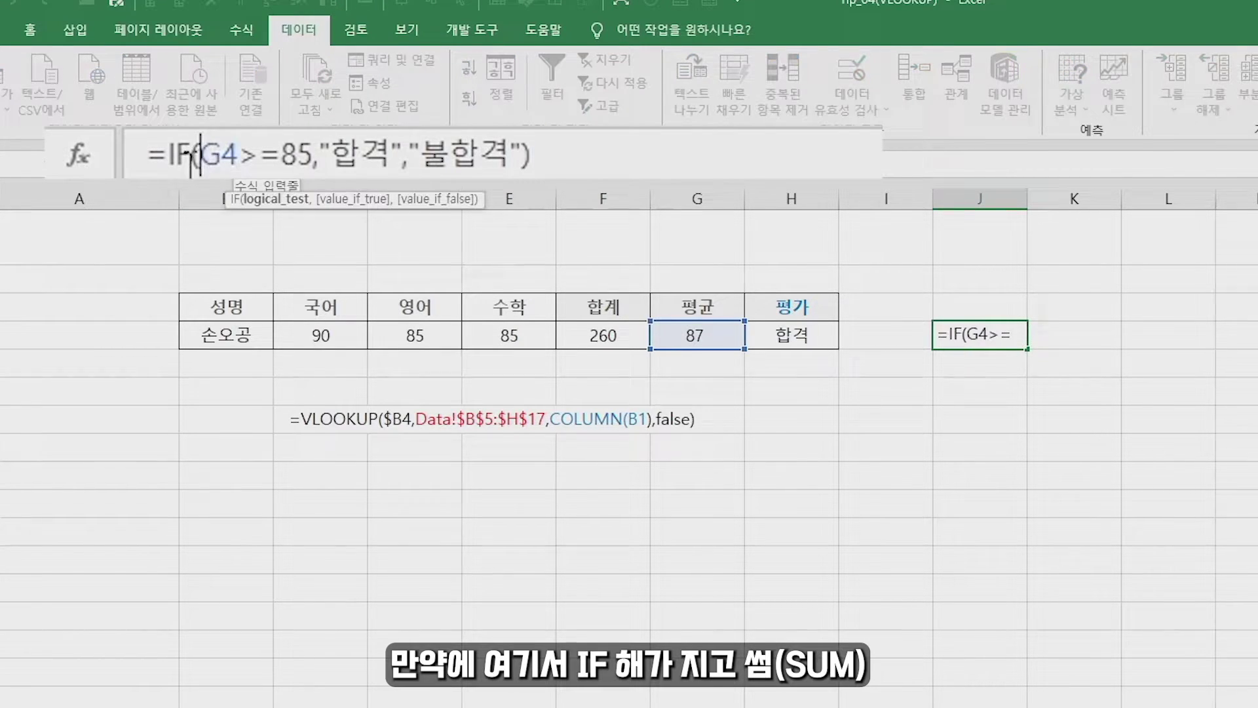
pyautogui.doubleClick(234, 158)
pyautogui.write('녀ㅡ')
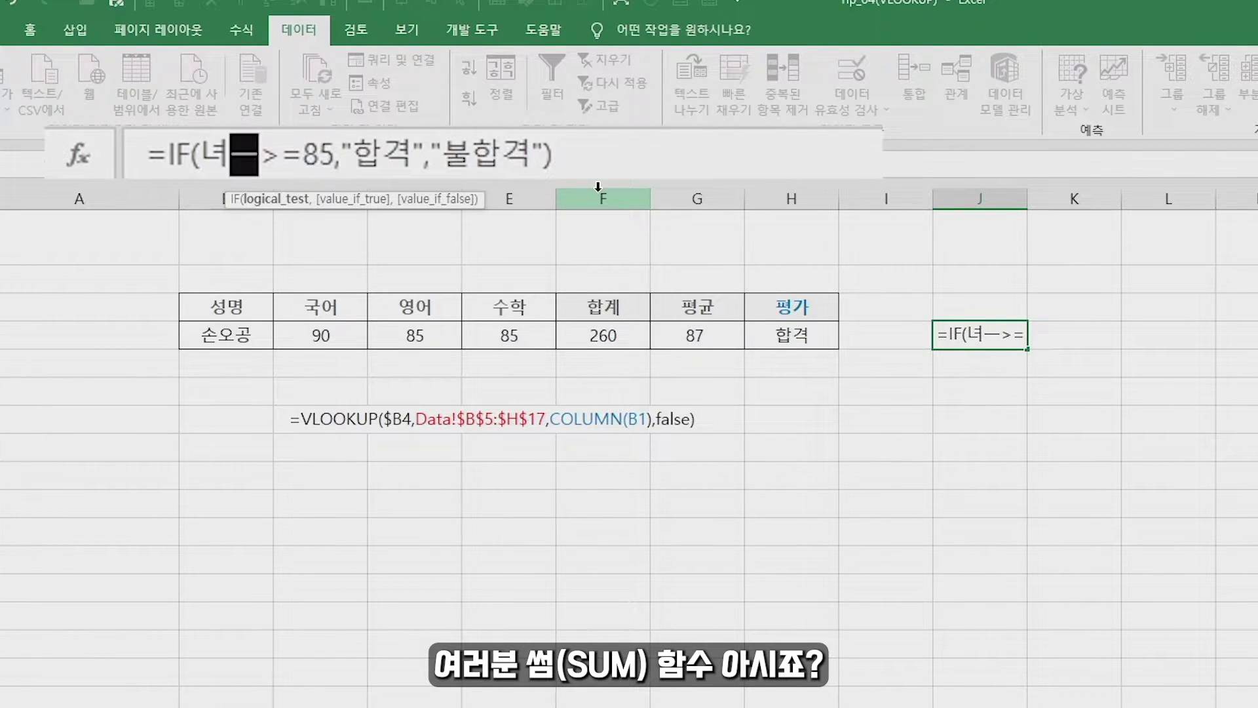
pyautogui.press('BackSpace')
pyautogui.press('BackSpace')
pyautogui.write('sum(')
pyautogui.moveTo(325, 333); pyautogui.dragTo(502, 337)
pyautogui.write(')')
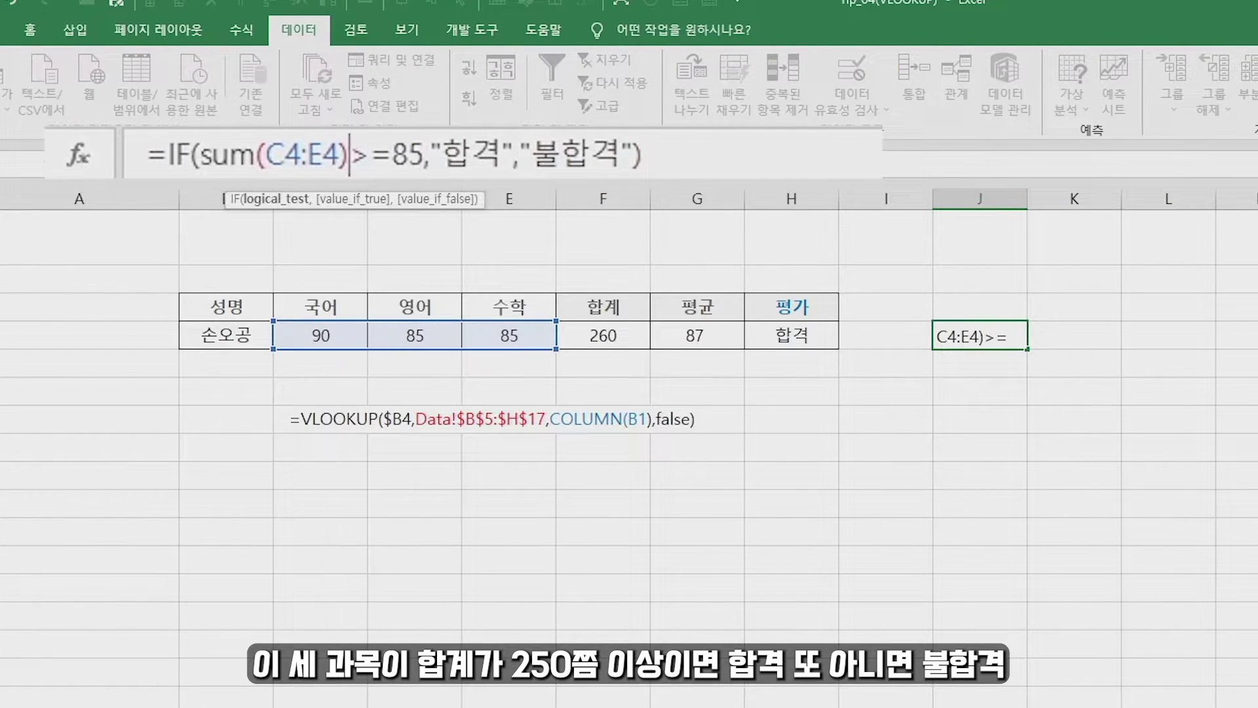
# - Set the passing threshold in the J4 formula to 250, giving =IF(sum(C4:E4)>=250,"합격","불합격")
pyautogui.click(401, 157)
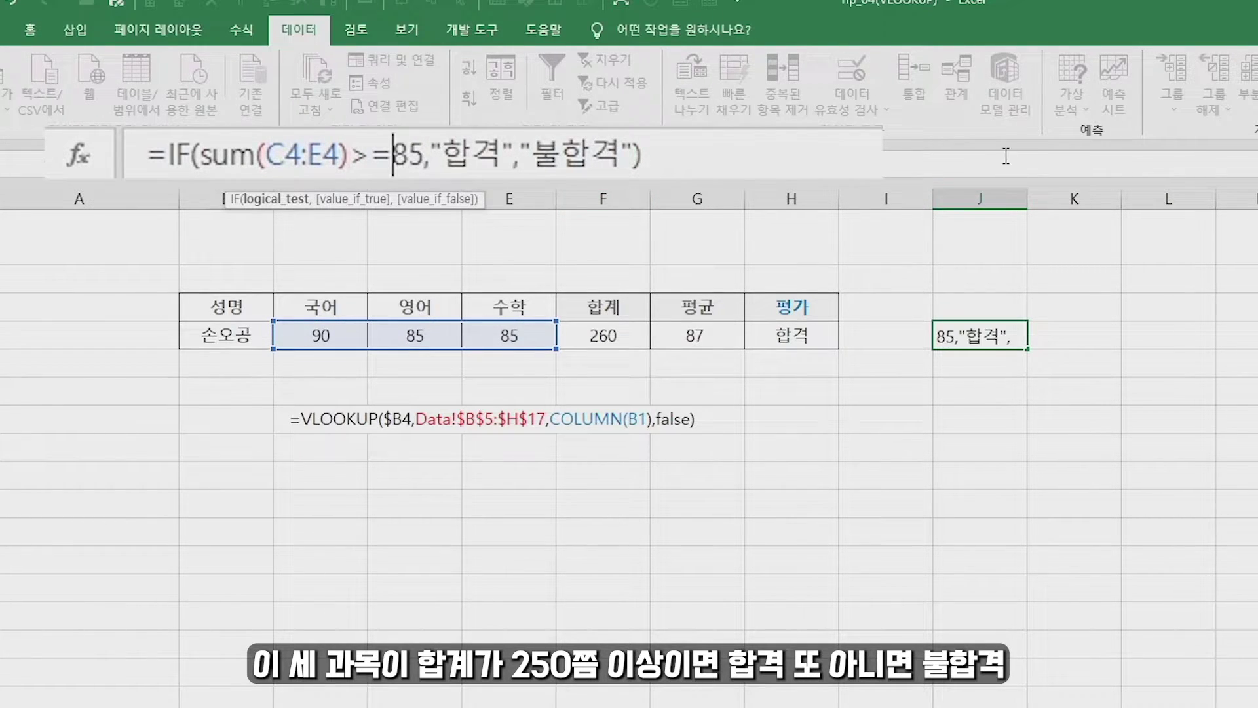
pyautogui.press('Delete')
pyautogui.press('Delete')
pyautogui.write('250')
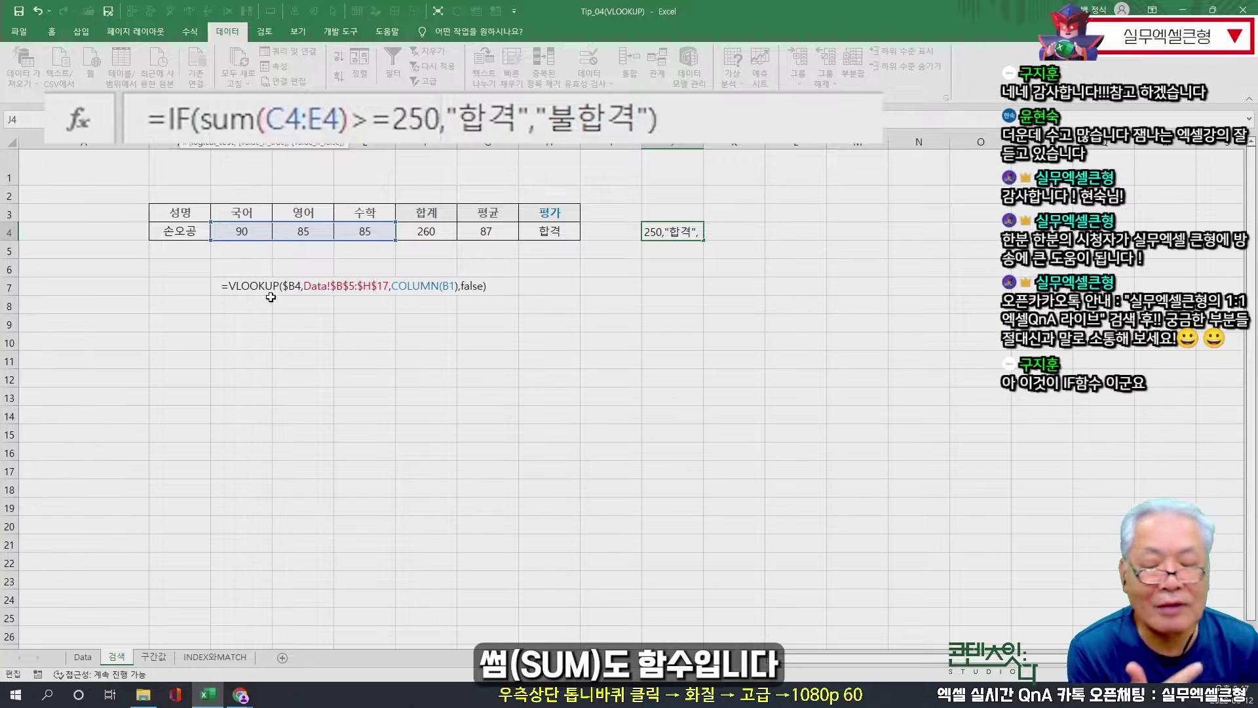
pyautogui.press('Return')
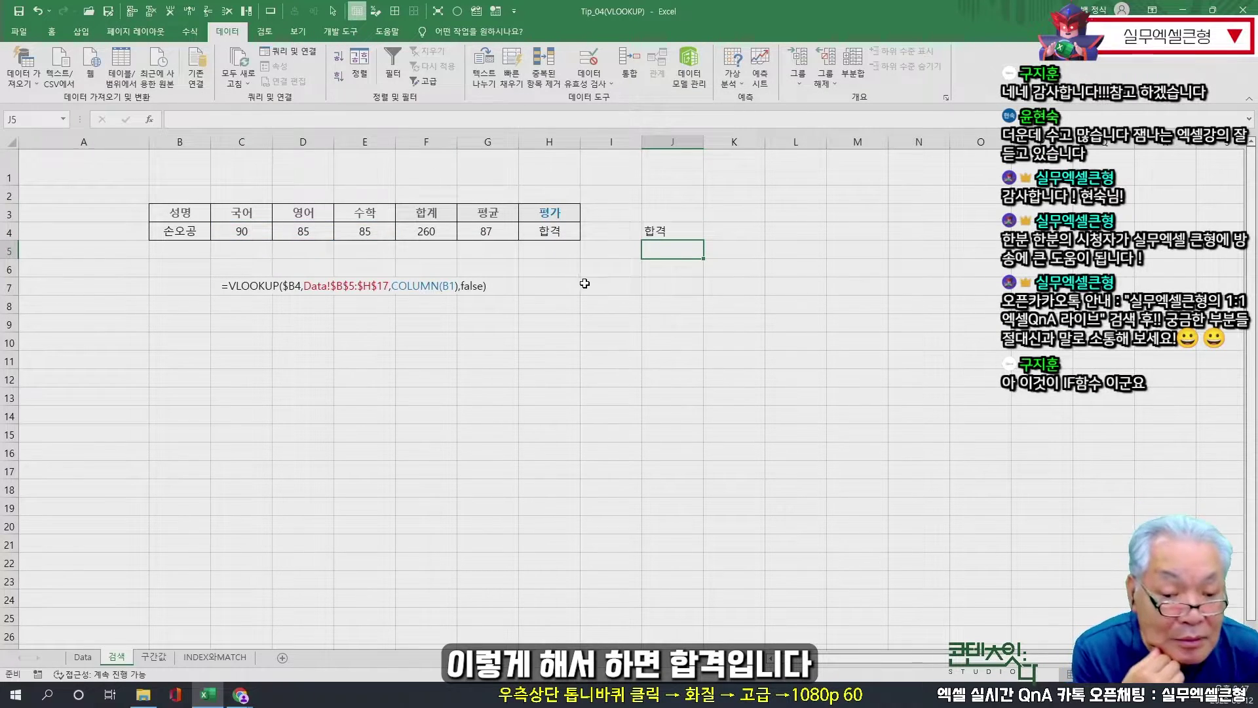
# - Overwrite the 국어 score in C4 with 60 to test the J4 formula on the scores in C4:E4
pyautogui.press('Up')
pyautogui.click(251, 235)
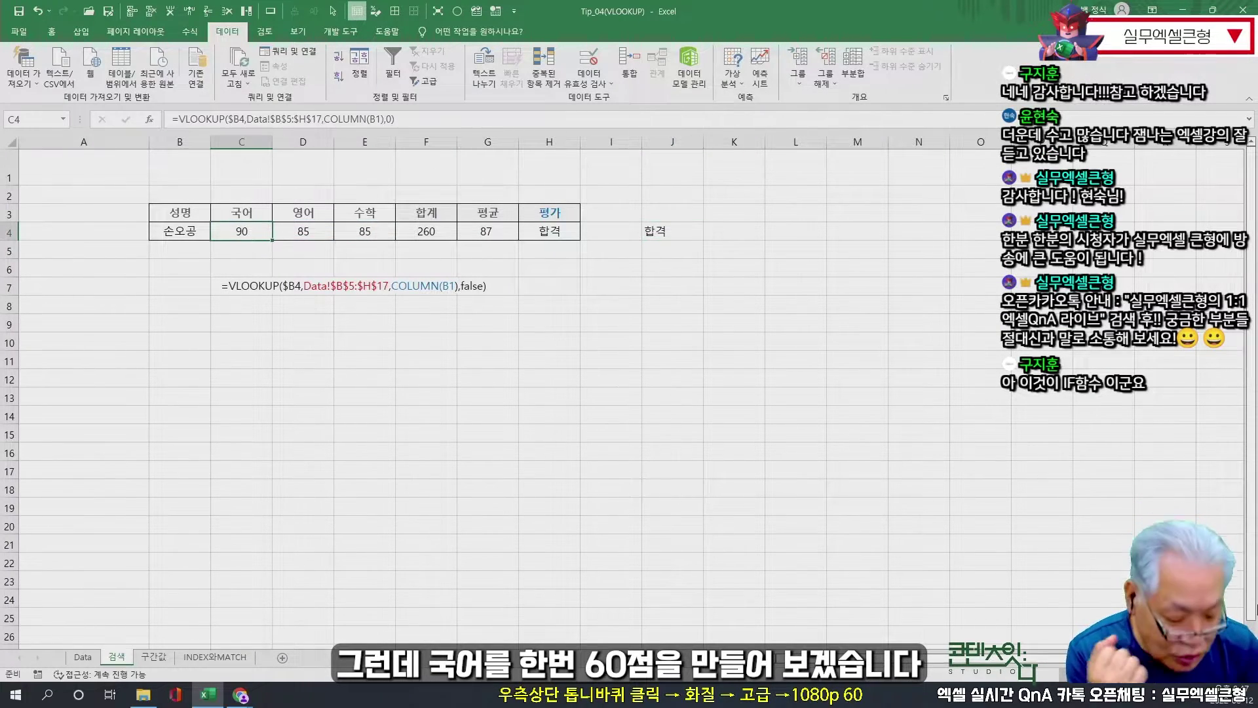
pyautogui.write('6')
pyautogui.press('Return')
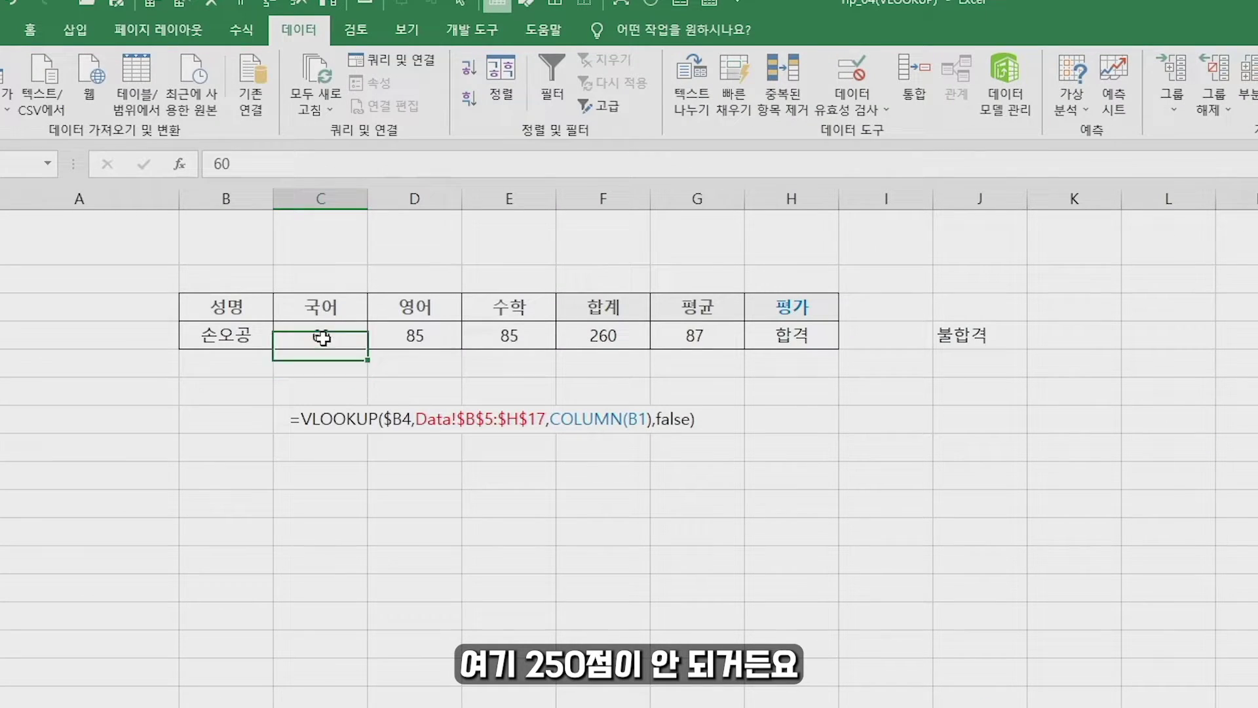
pyautogui.moveTo(322, 338); pyautogui.dragTo(518, 336)
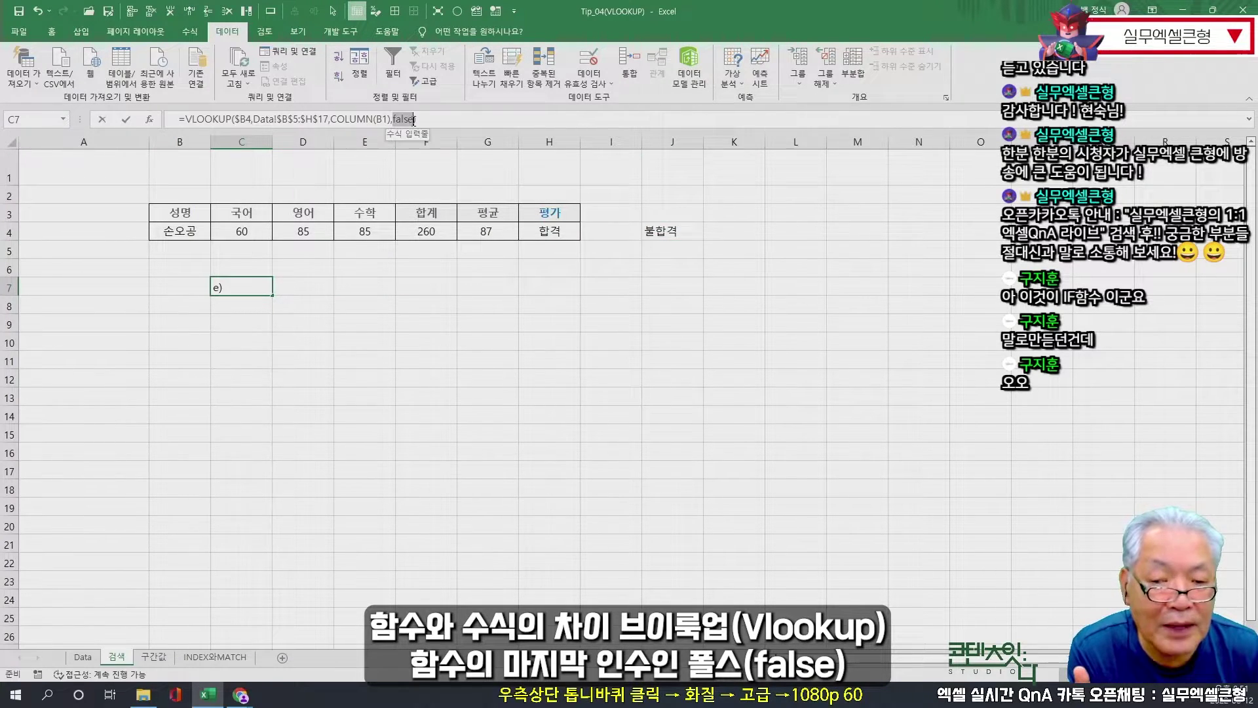
# - Replace the final false argument with 0 in the VLOOKUP text in C7
pyautogui.click(392, 120)
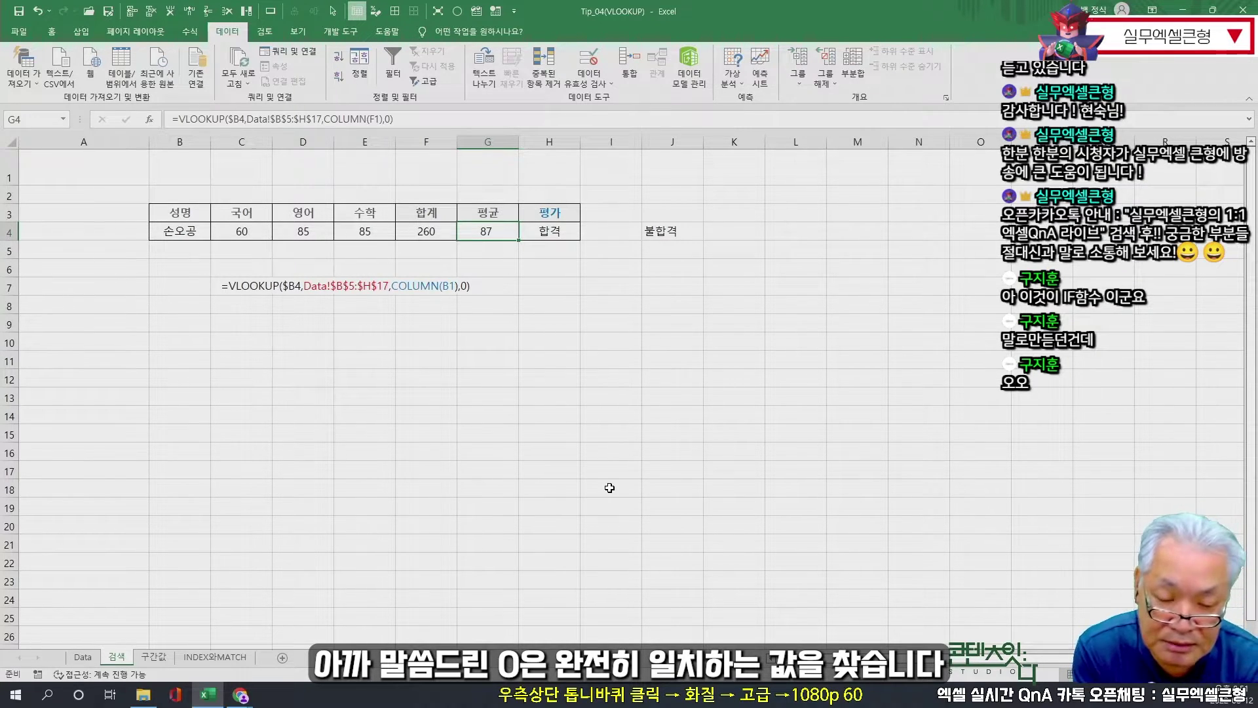
# - Change the middle syllable of the name in B10 on the Data sheet to 우, and check the lookup results on the 검색 sheet
pyautogui.click(179, 231)
pyautogui.click(84, 657)
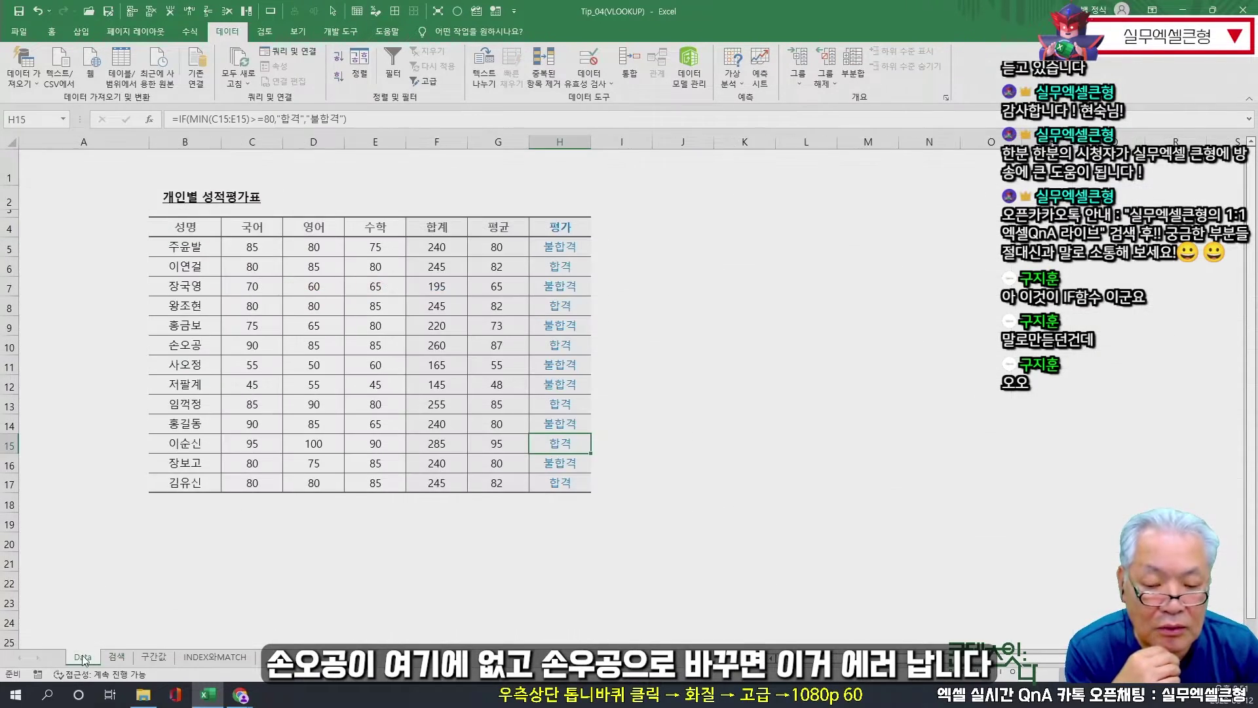
pyautogui.press('F2')
pyautogui.press('Left')
pyautogui.press('BackSpace')
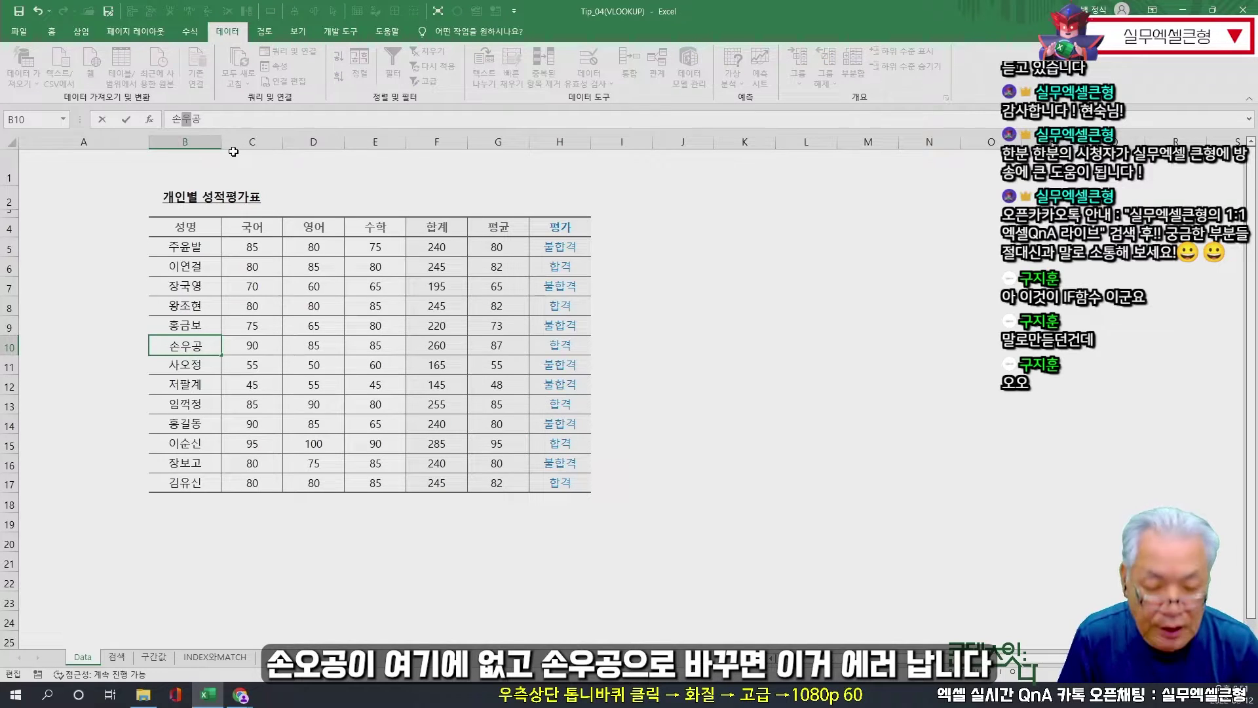
pyautogui.write('우')
pyautogui.press('Return')
pyautogui.click(120, 657)
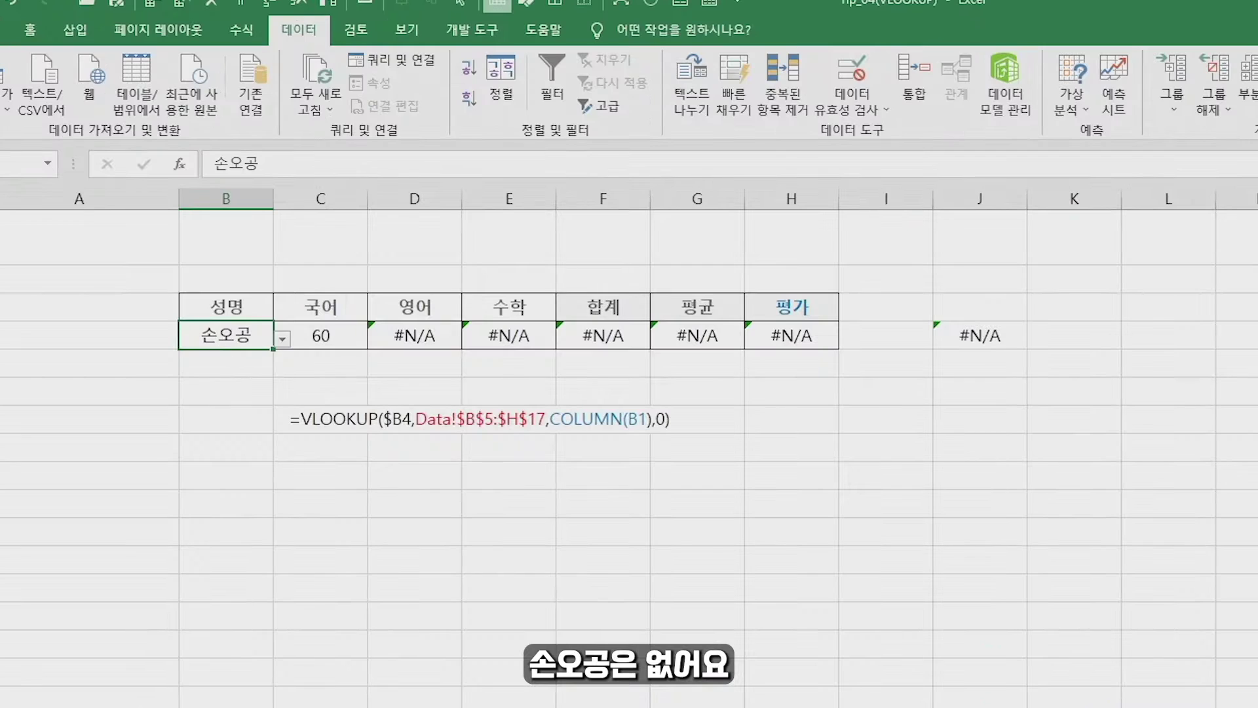
pyautogui.click(417, 362)
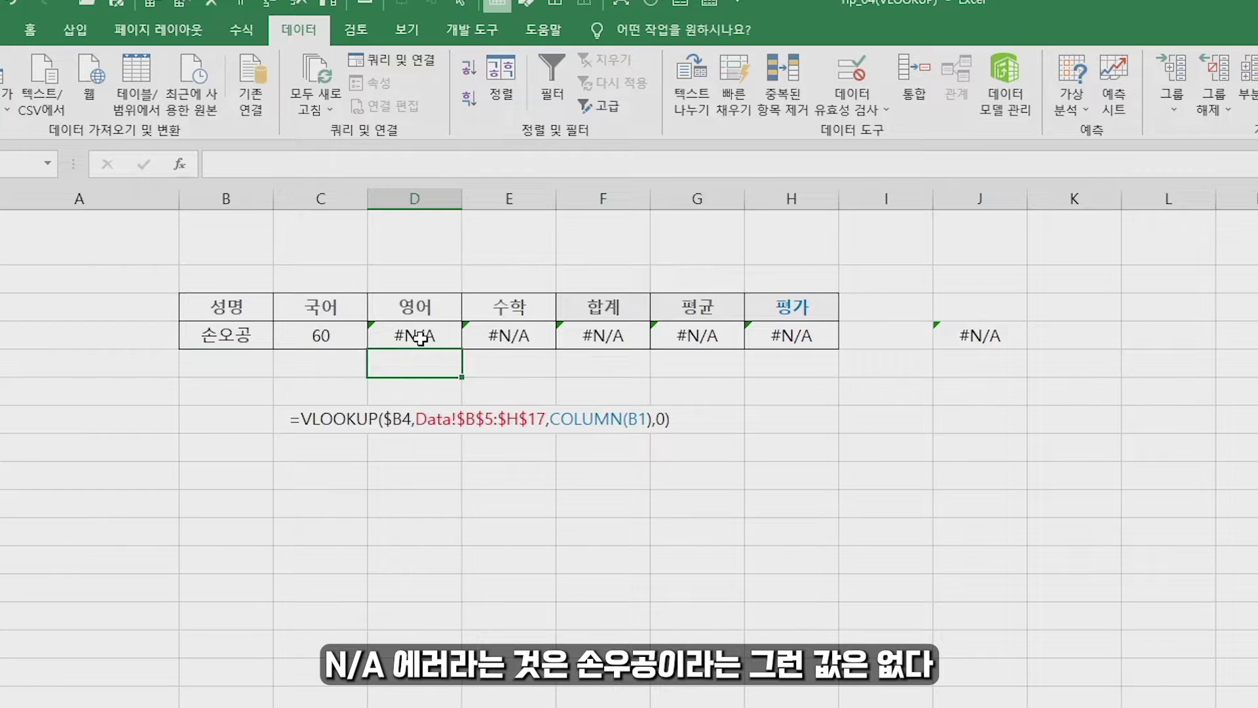
pyautogui.click(172, 330)
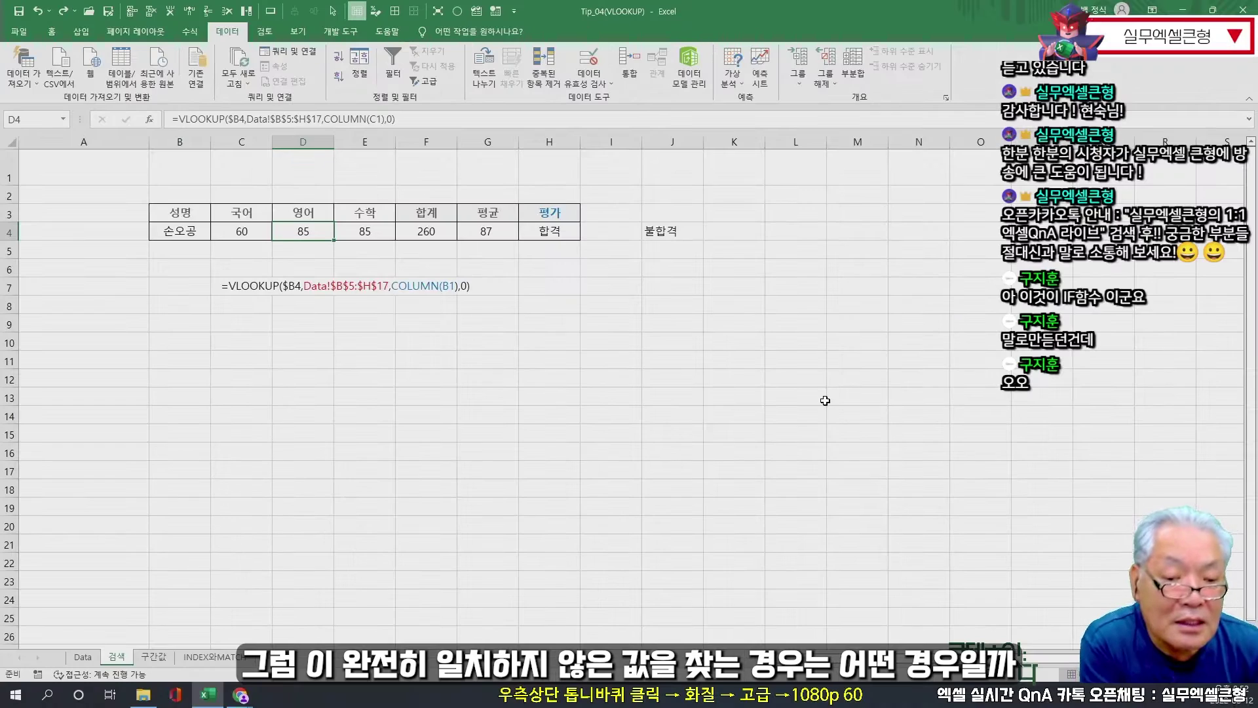
# - On the 구간값 sheet, examine how the 성적 thresholds map to letter grades in the 학점구분표 table
pyautogui.click(850, 387)
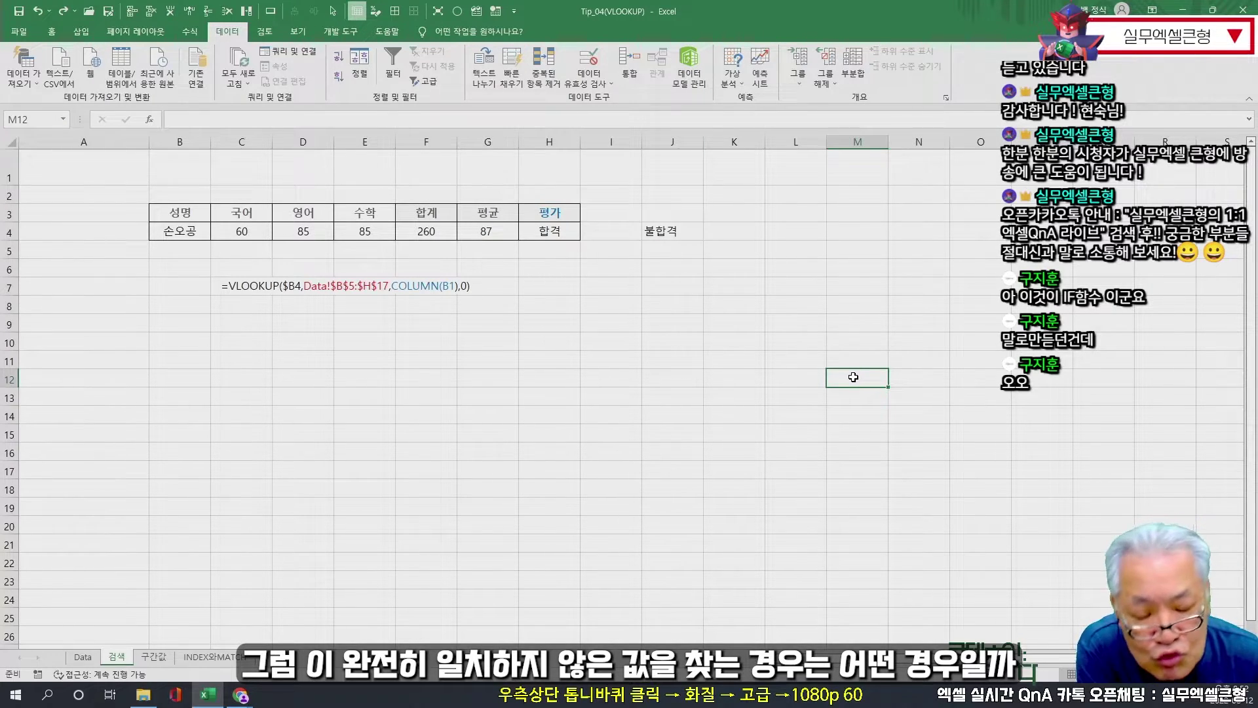
pyautogui.click(155, 656)
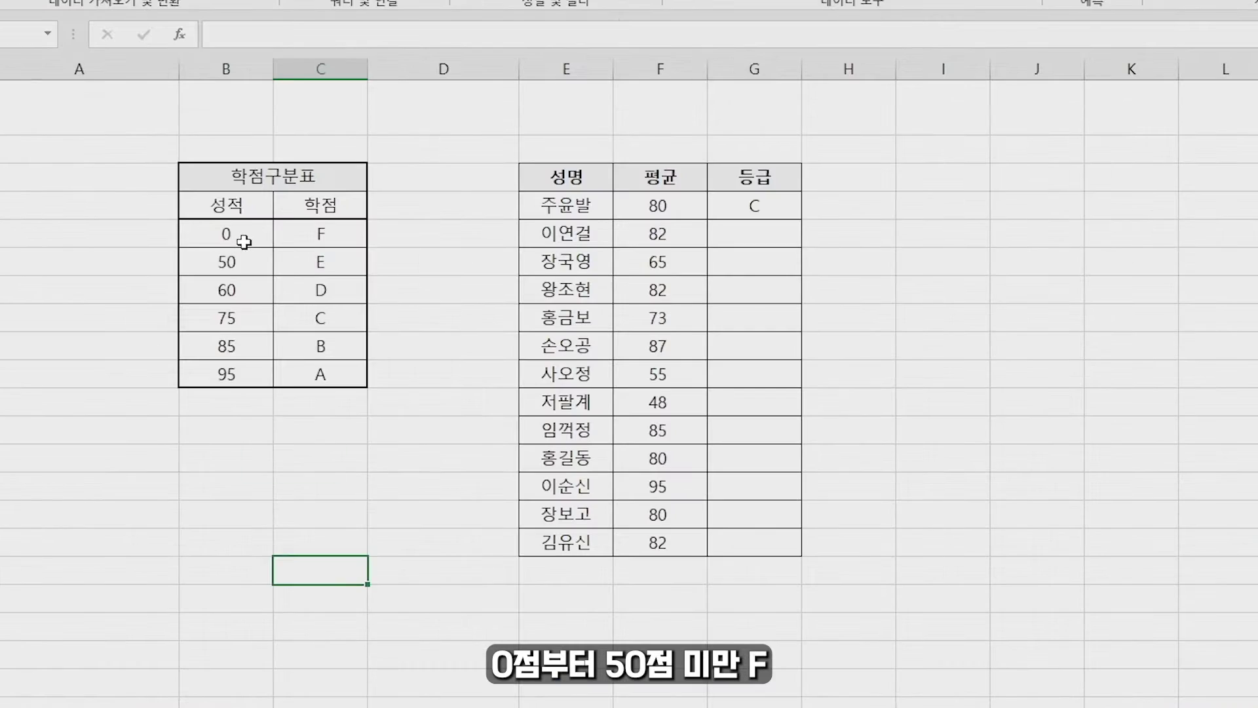
pyautogui.click(192, 254)
pyautogui.click(240, 263)
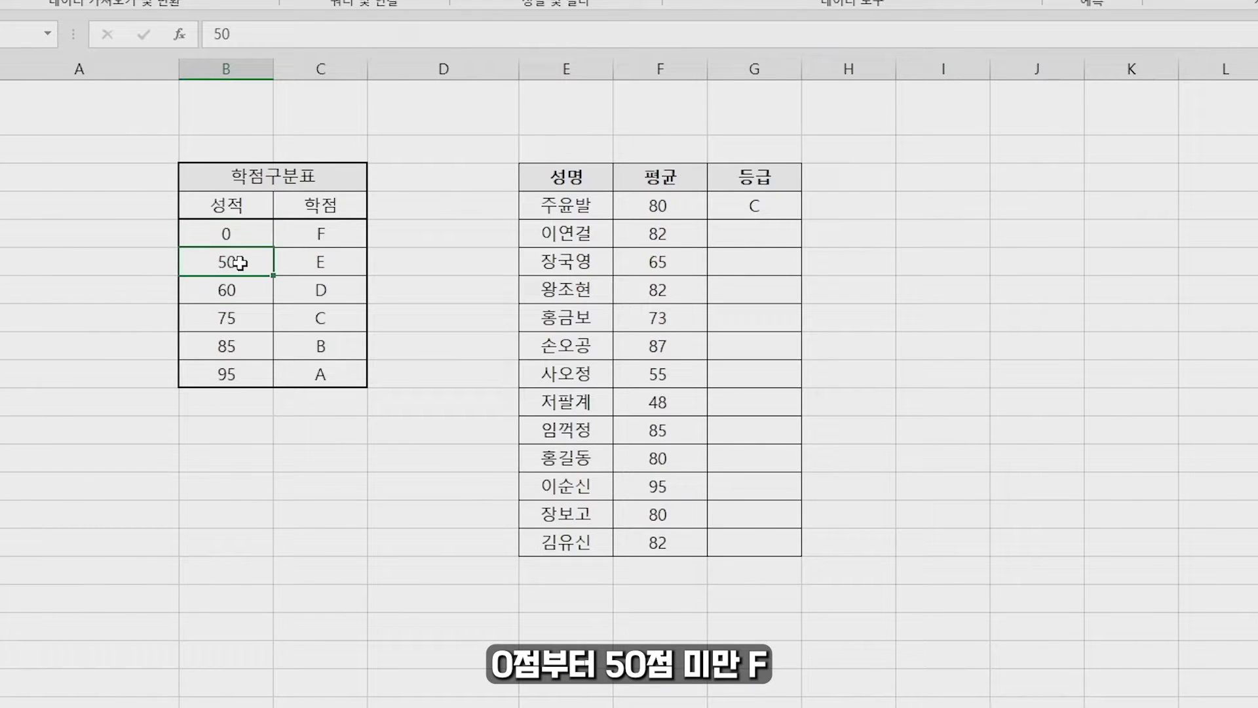
pyautogui.click(328, 241)
pyautogui.click(240, 262)
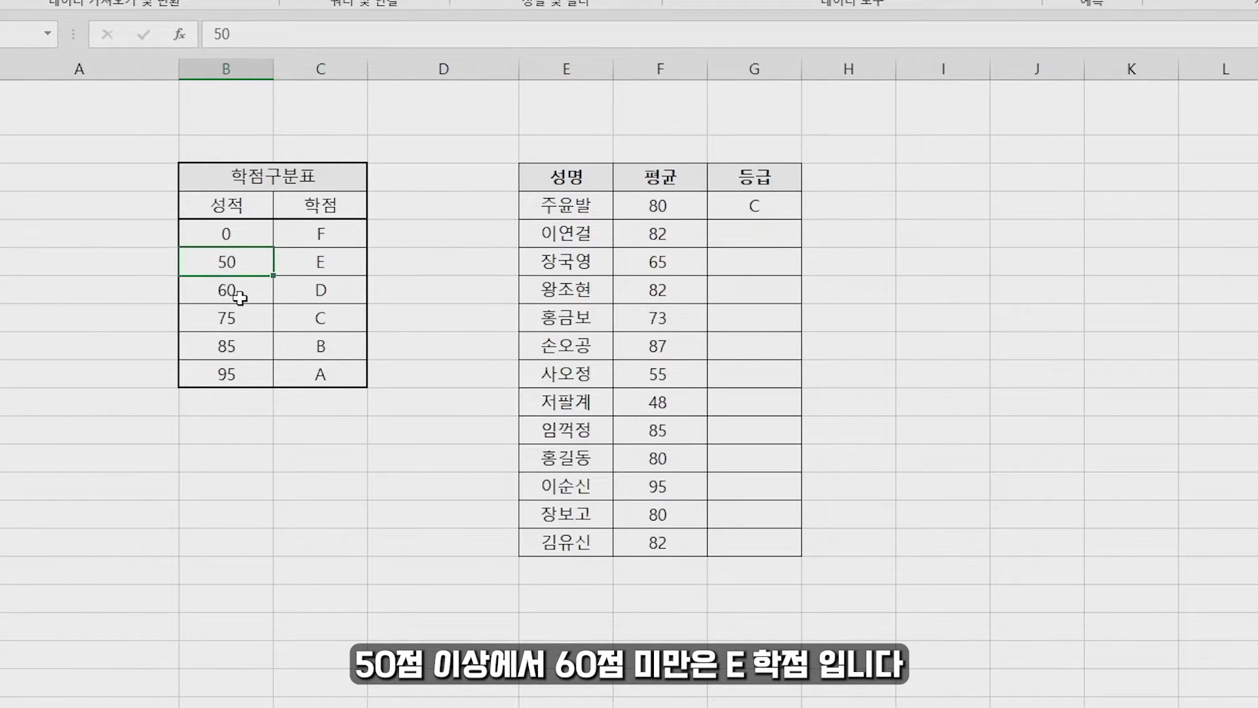
pyautogui.click(239, 289)
pyautogui.click(317, 272)
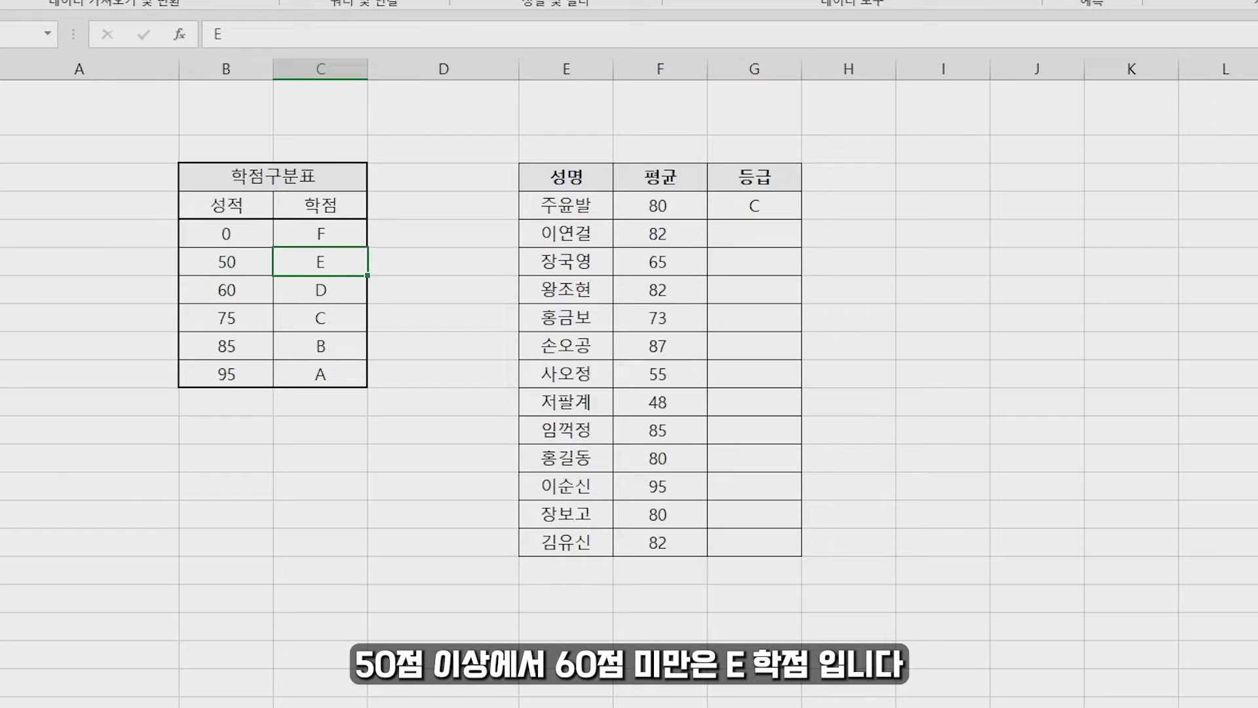
pyautogui.click(233, 376)
pyautogui.click(336, 380)
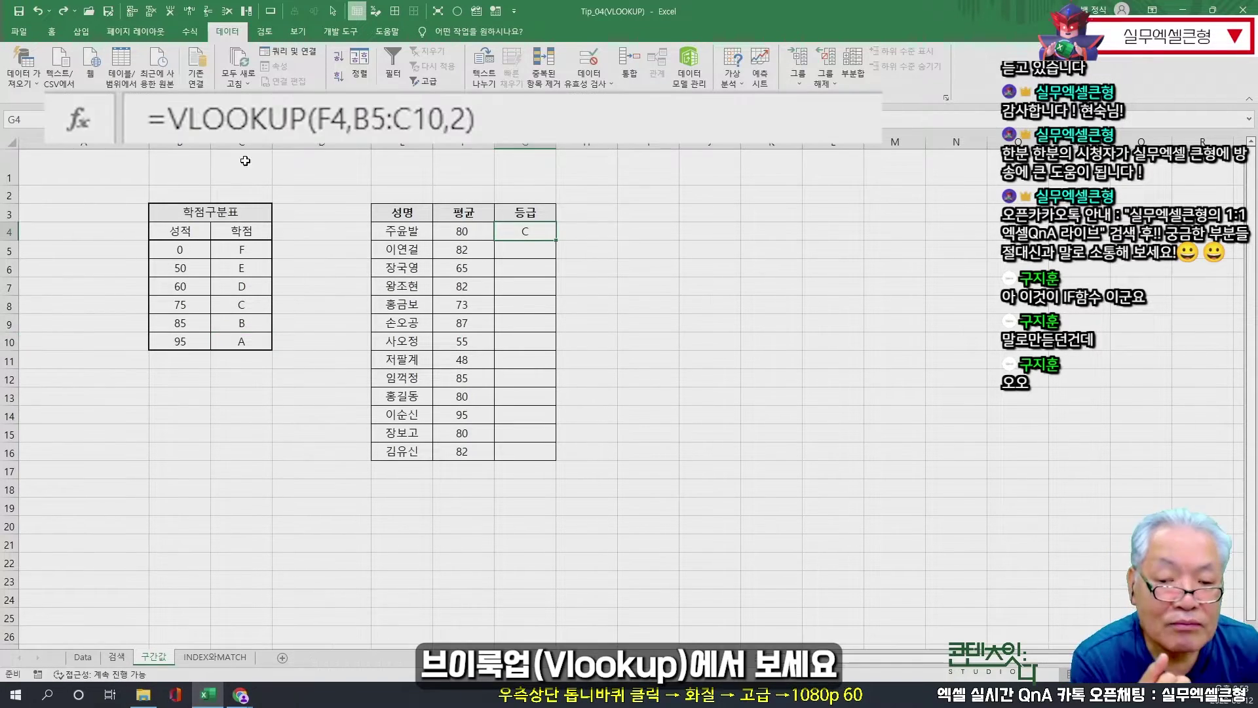
# - Examine the lookup value and table range in the G4 VLOOKUP formula and compare the F4 average with the grade table rows
pyautogui.click(347, 129)
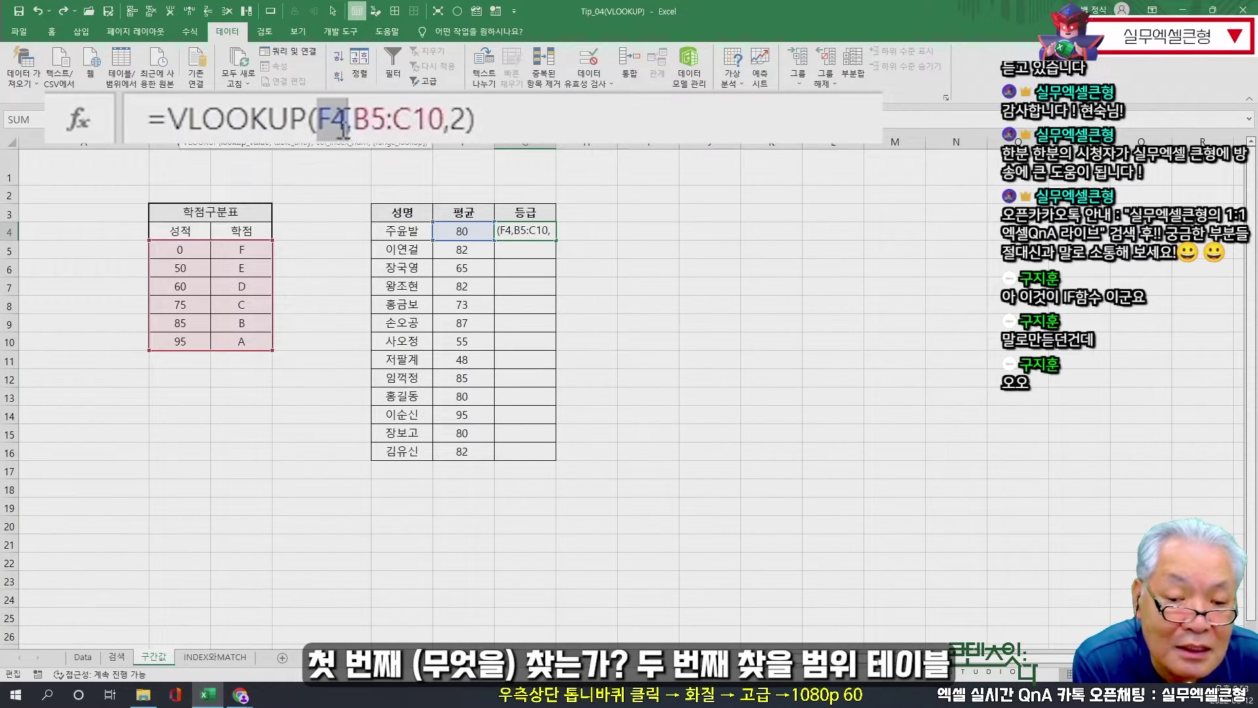
pyautogui.moveTo(354, 130); pyautogui.dragTo(444, 131)
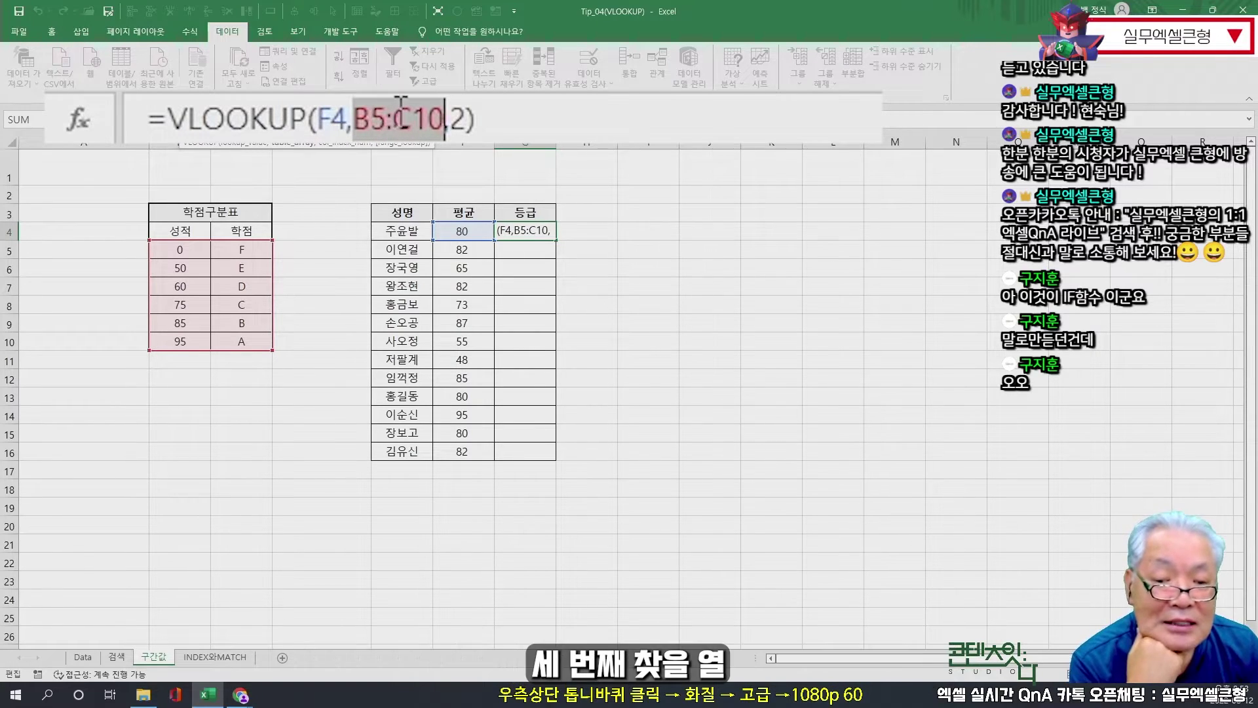
pyautogui.press('Return')
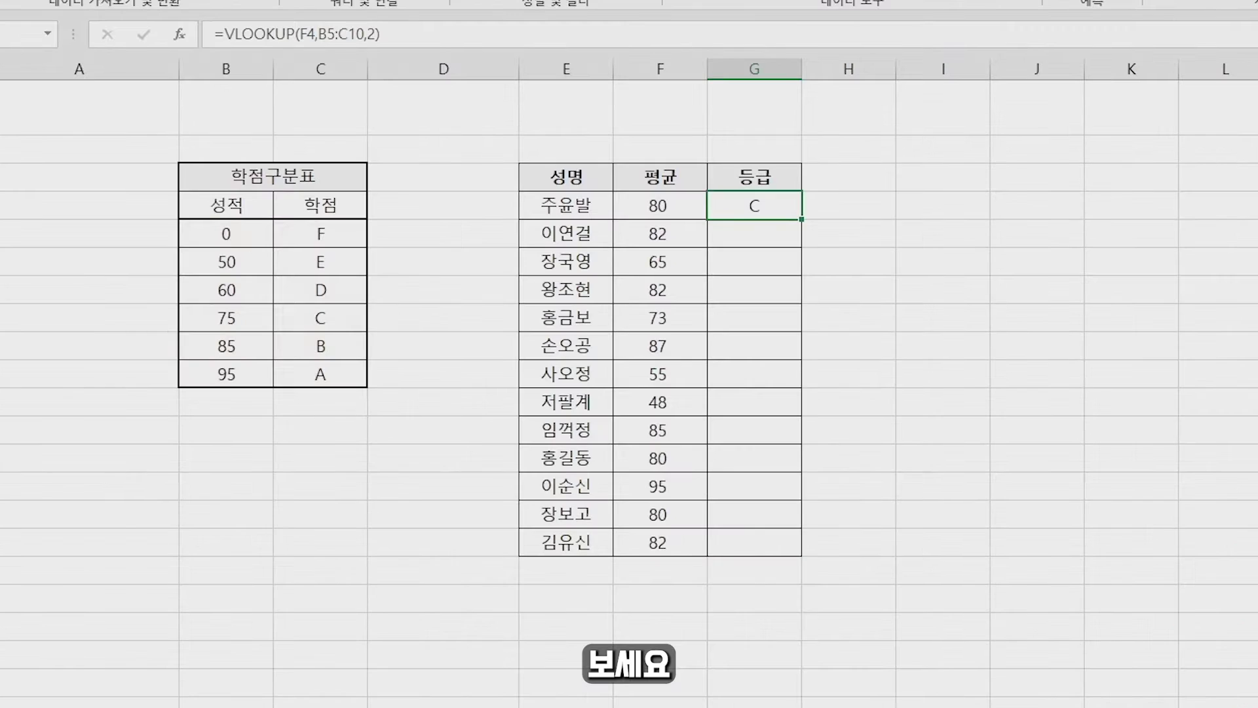
pyautogui.click(640, 213)
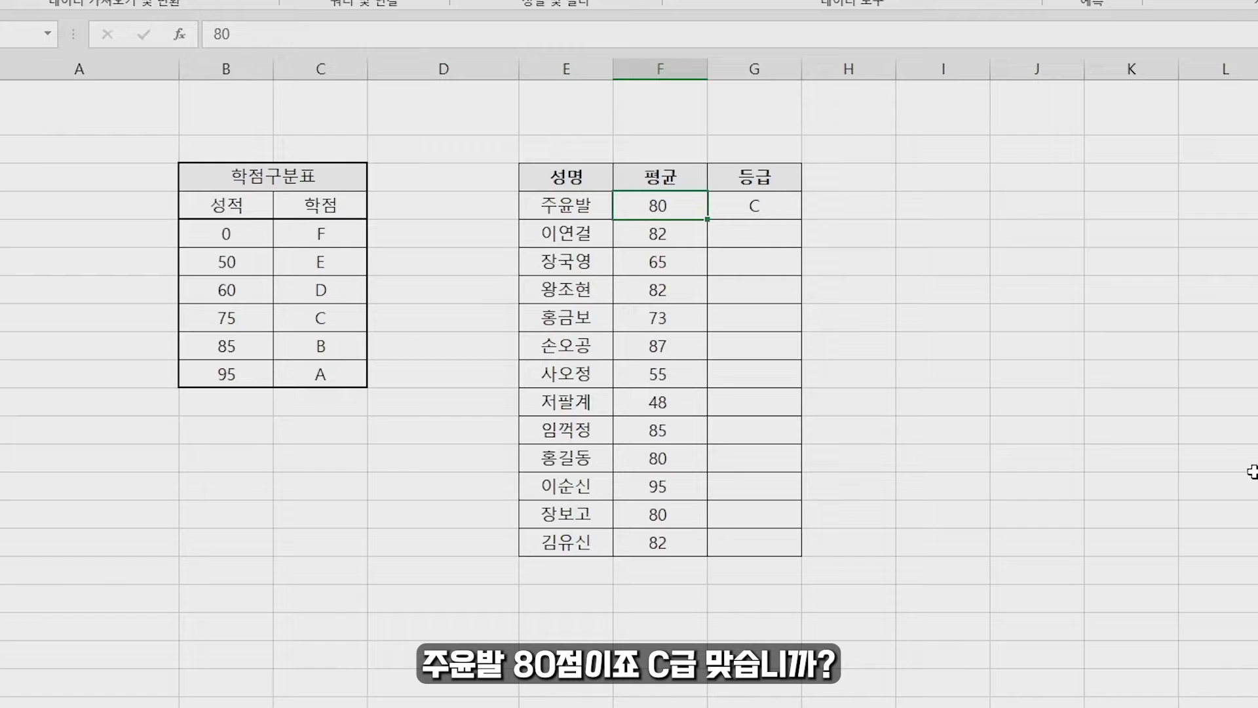
pyautogui.moveTo(190, 348); pyautogui.dragTo(338, 367)
pyautogui.moveTo(226, 320); pyautogui.dragTo(309, 317)
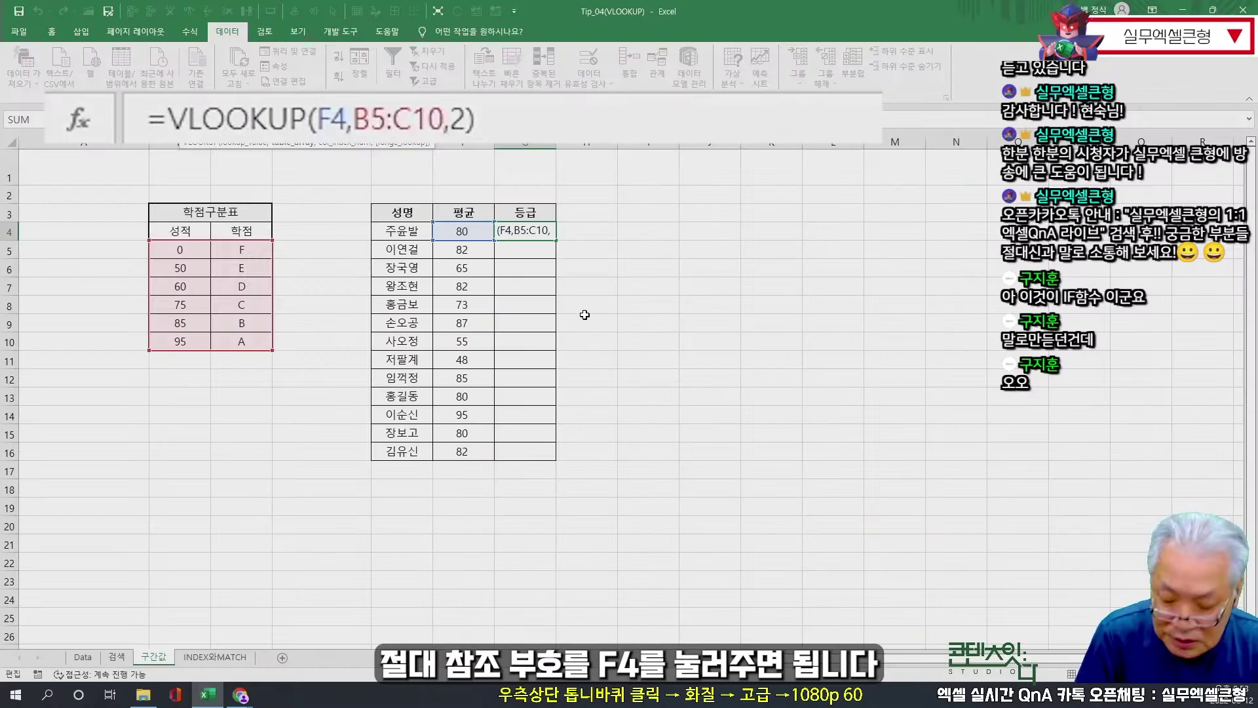
# - Make the B5:C10 range in the G4 VLOOKUP formula absolute and fill the formula down the 등급 column to G16
pyautogui.press('F4')
pyautogui.click(464, 120)
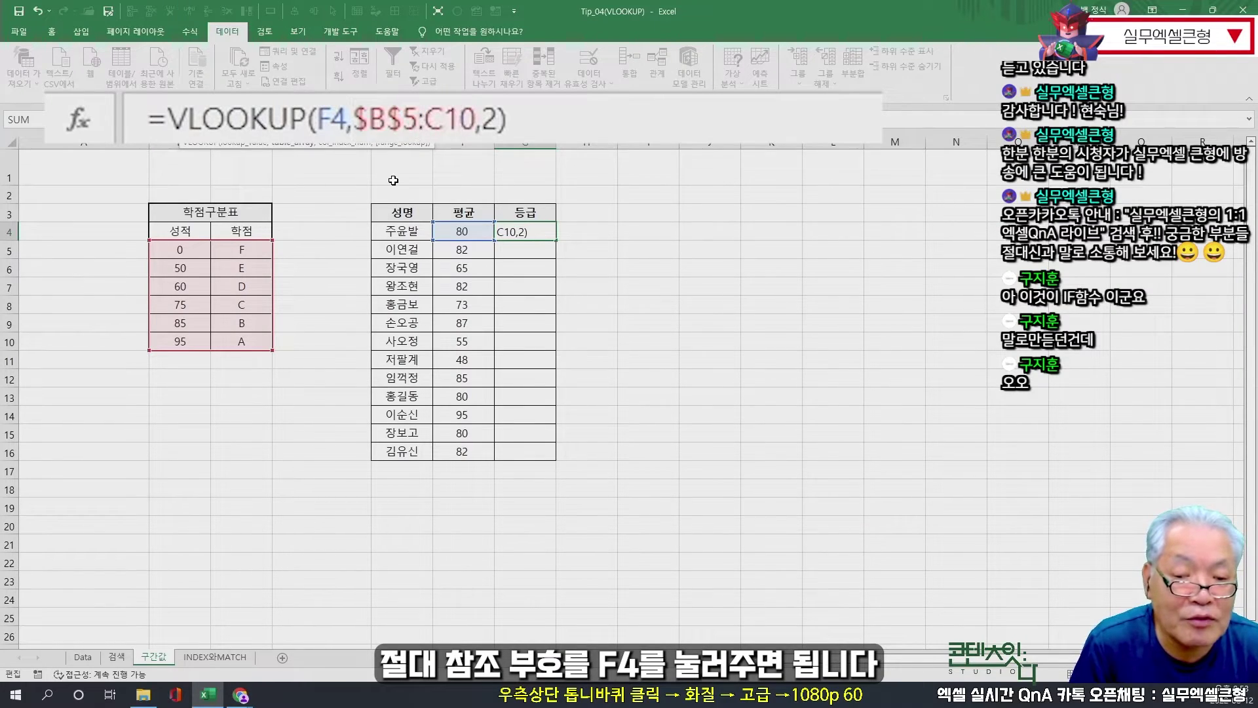
pyautogui.press('F4')
pyautogui.press('Return')
pyautogui.moveTo(557, 240); pyautogui.dragTo(545, 399)
pyautogui.moveTo(785, 459); pyautogui.dragTo(788, 548)
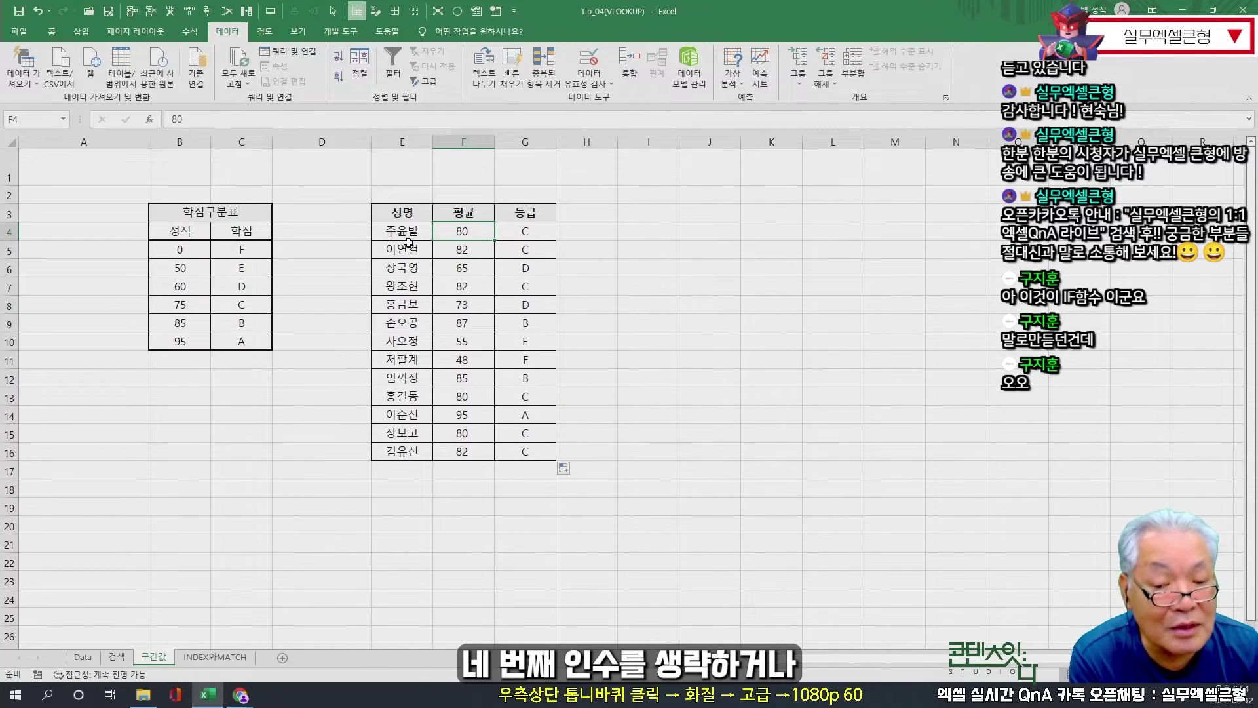
# - Trace how the average in F4 is matched against the 성적 thresholds in B5:B8 to obtain the grade in G4
pyautogui.click(414, 237)
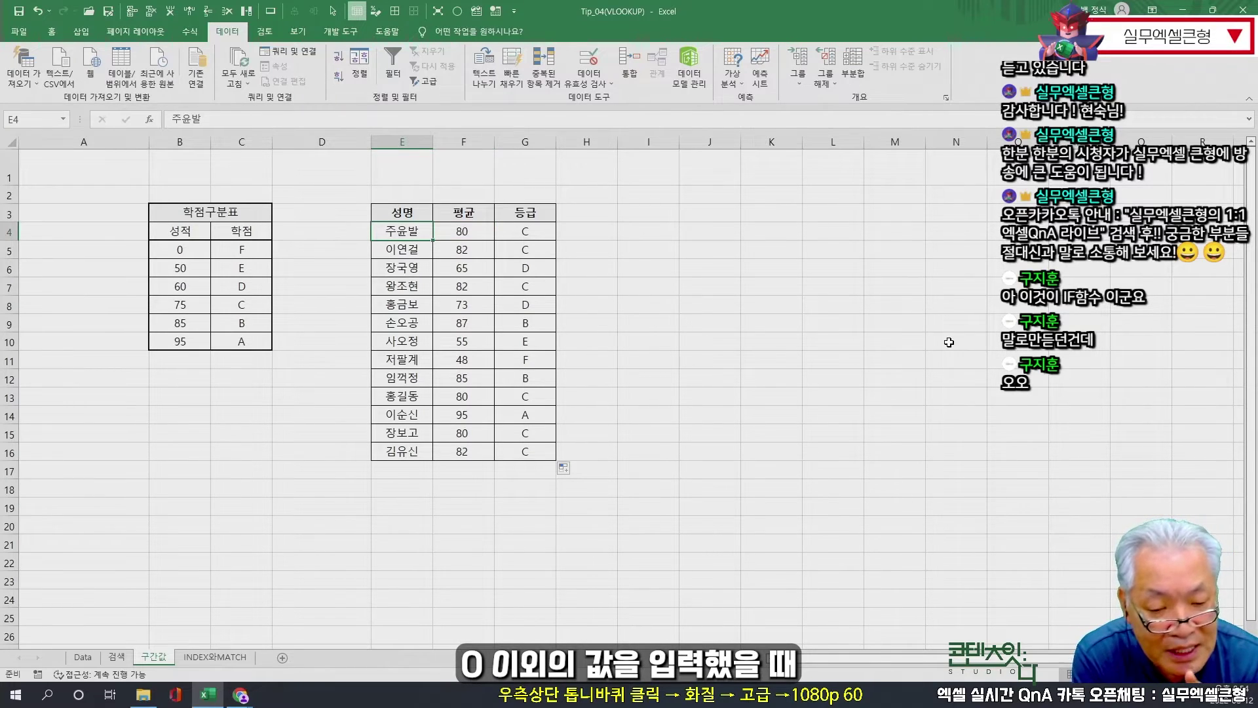
pyautogui.press('Right')
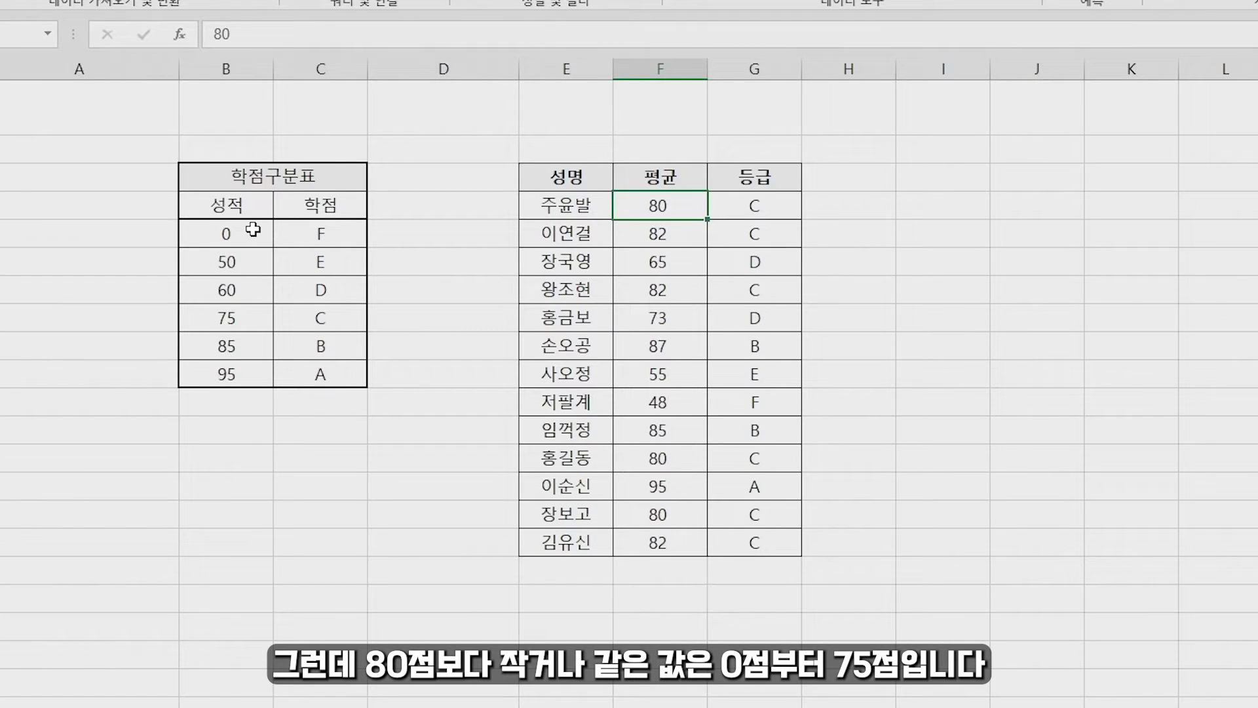
pyautogui.moveTo(253, 233); pyautogui.dragTo(251, 316)
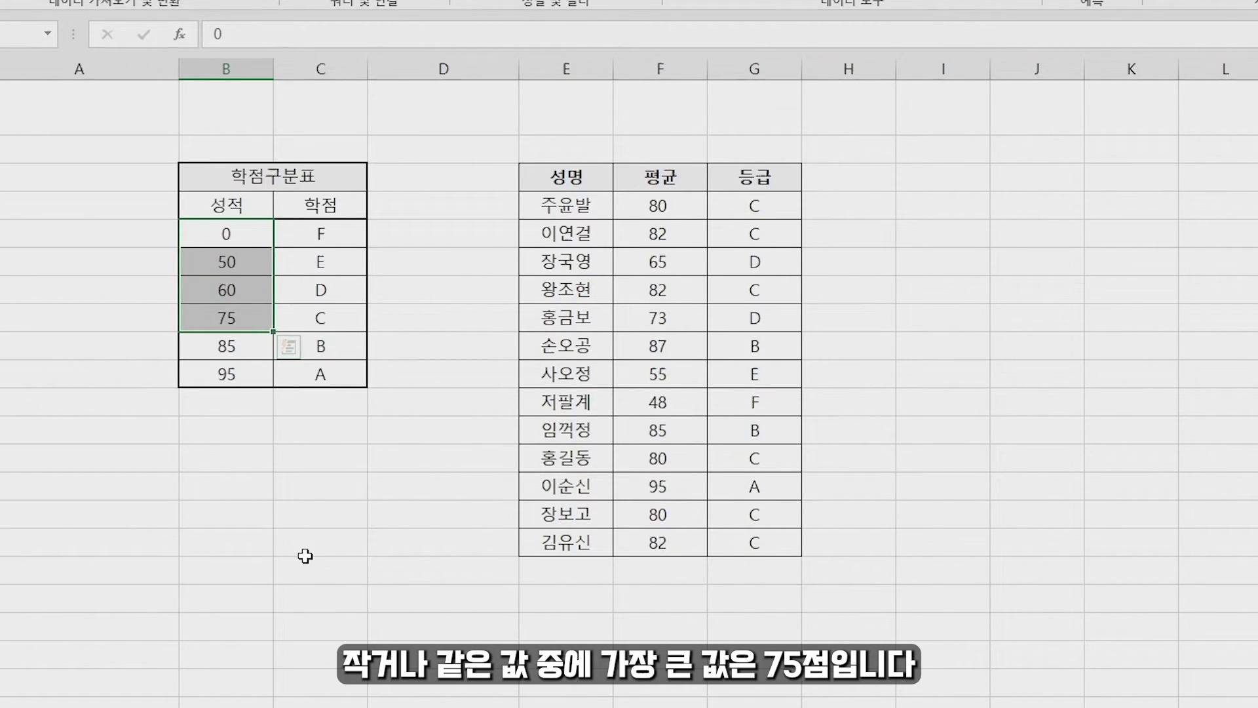
pyautogui.click(229, 318)
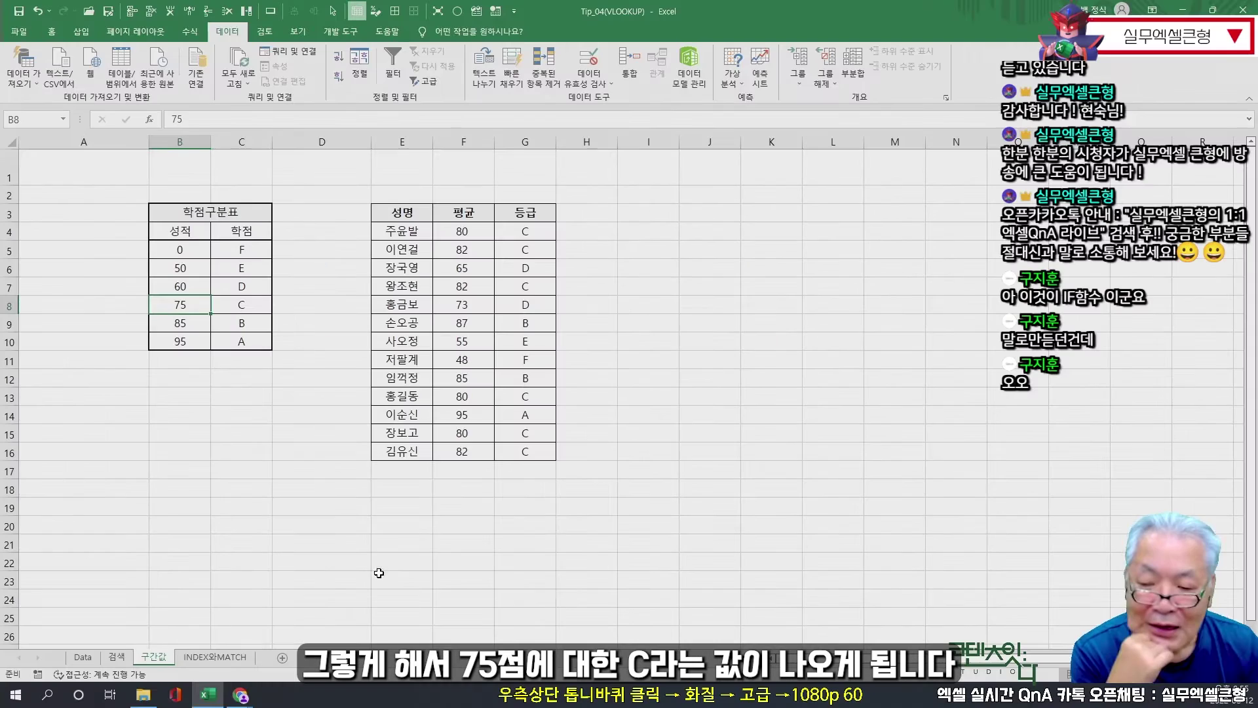
pyautogui.click(241, 305)
pyautogui.click(532, 232)
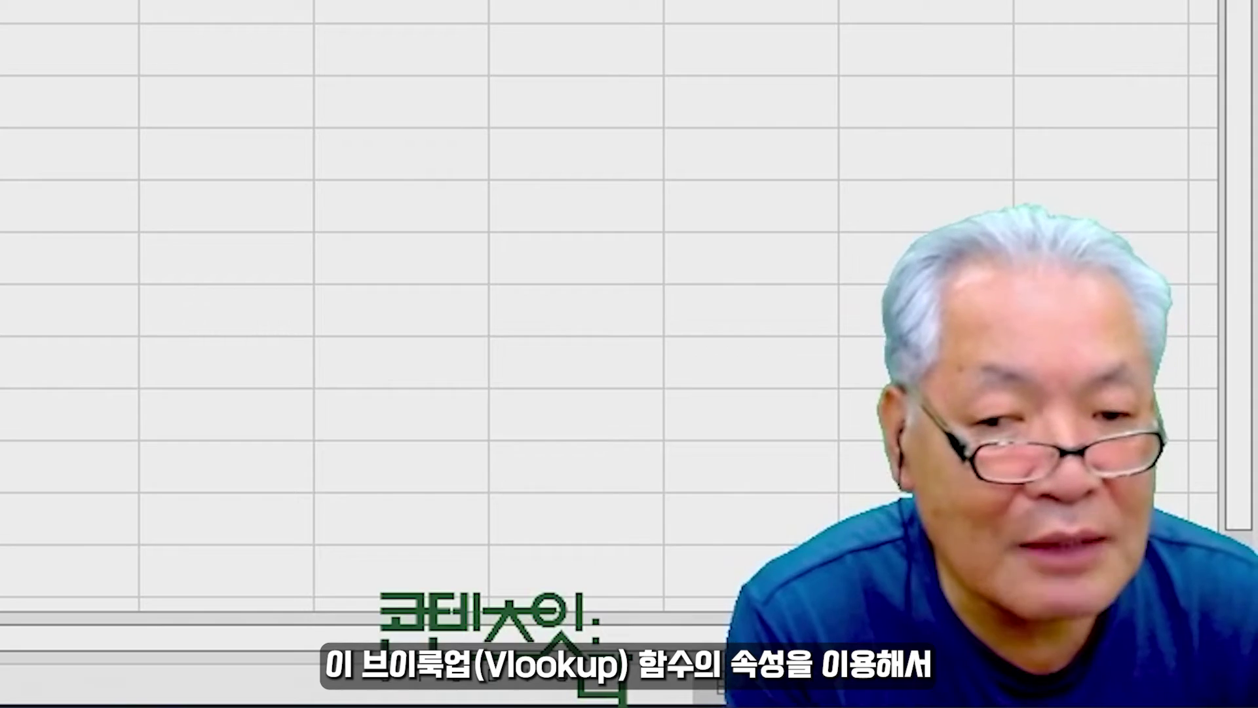